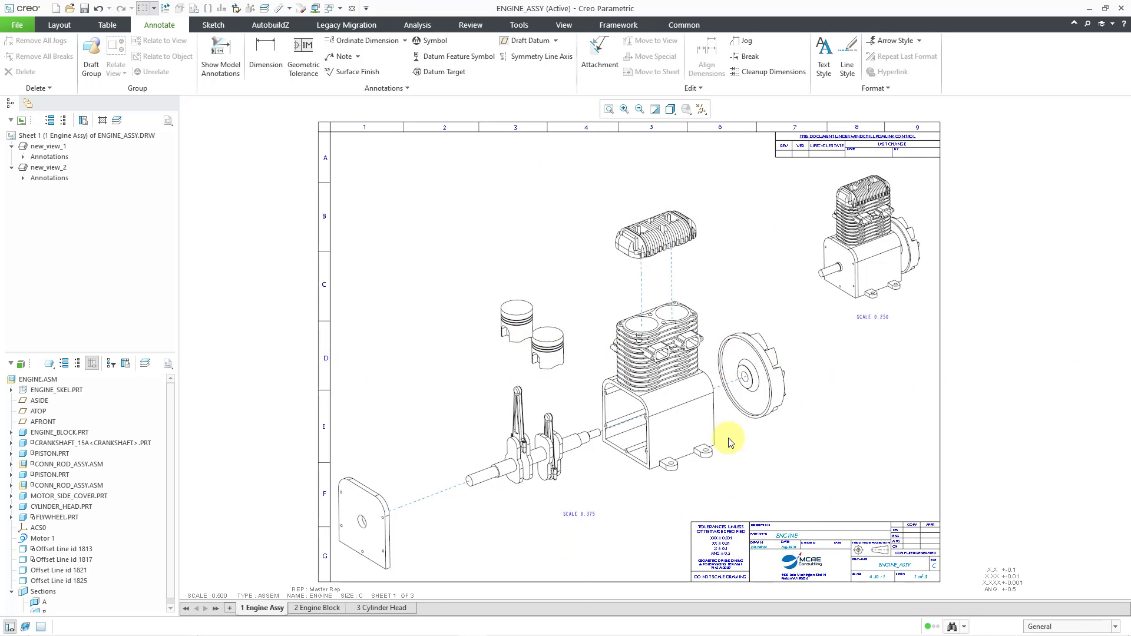
- Show the 2 Engine Block sheet zoomed in, with the engine block's Design Items expanded
click(321, 608)
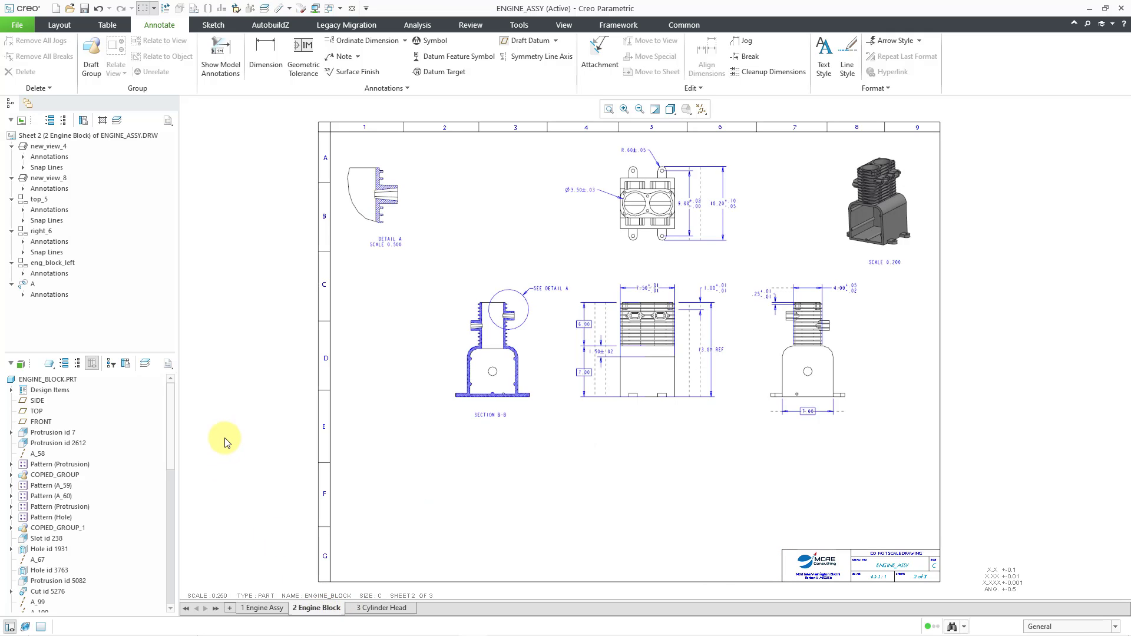
scroll(848, 135, up, 5)
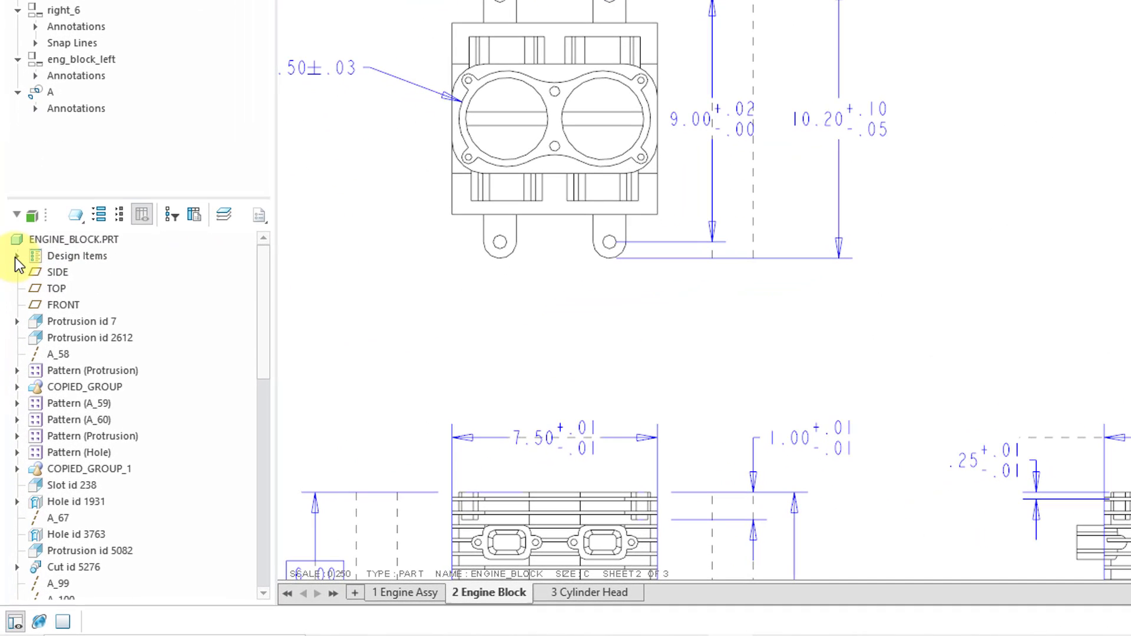
click(17, 257)
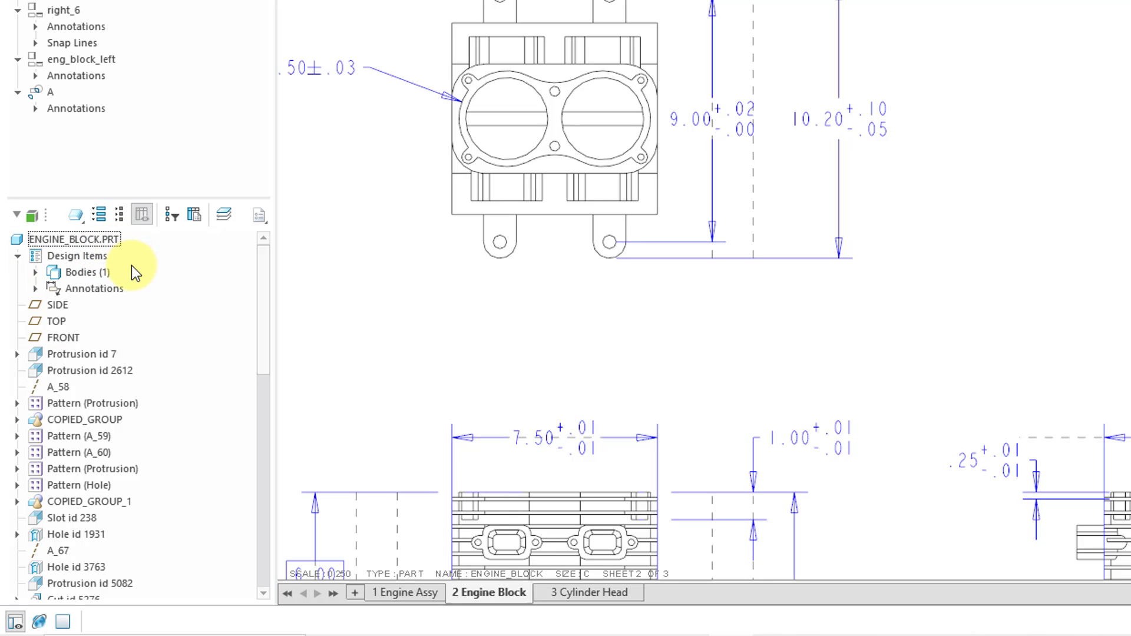
- Open ENGINE_BLOCK.PRT in its own window
click(108, 239)
right_click(107, 239)
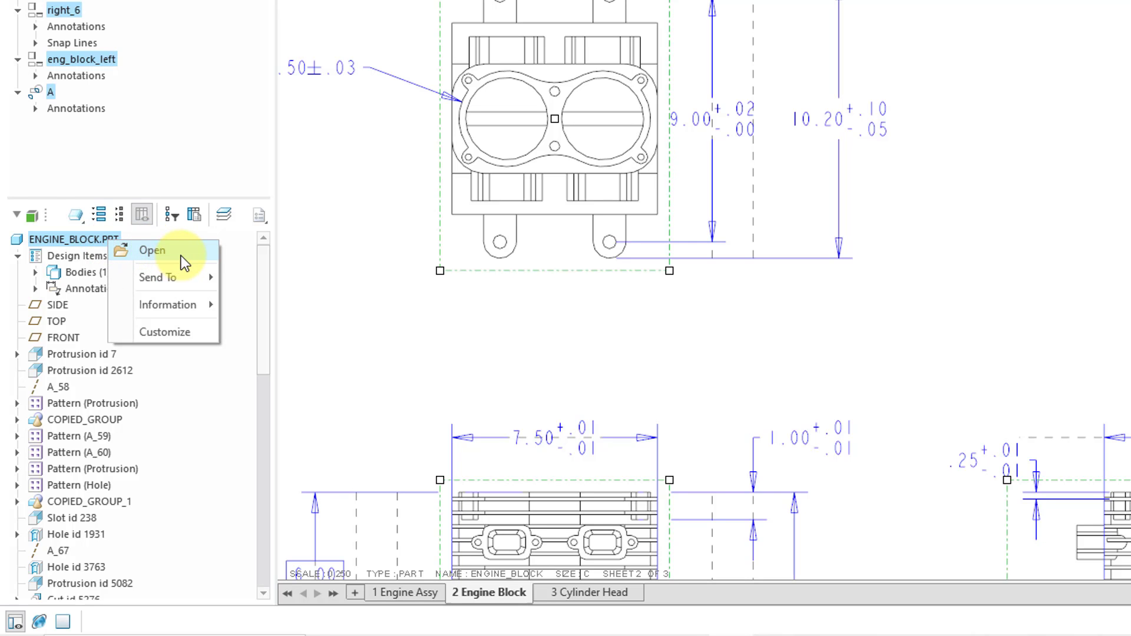
click(181, 255)
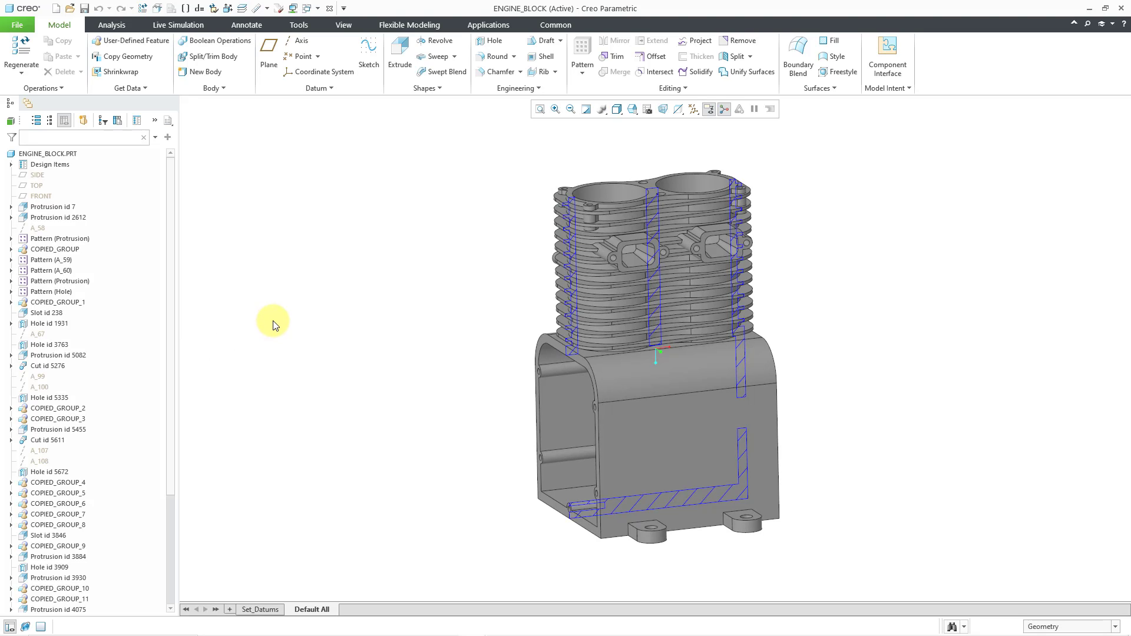
- Assign steel.mtl from Legacy-Materials to the engine block part
right_click(65, 155)
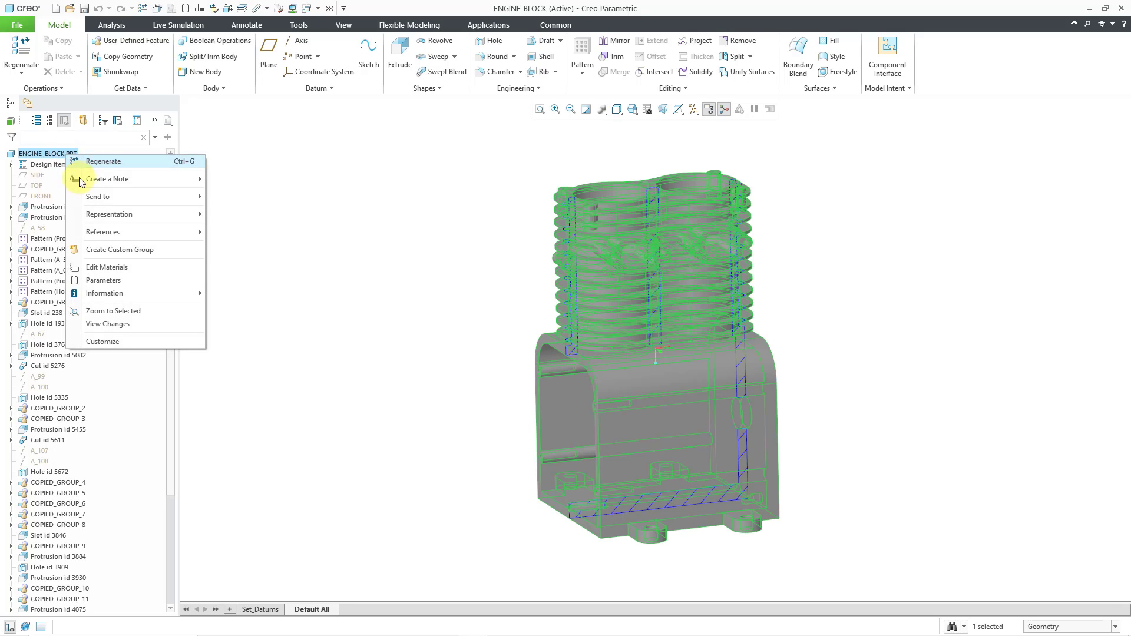
click(119, 269)
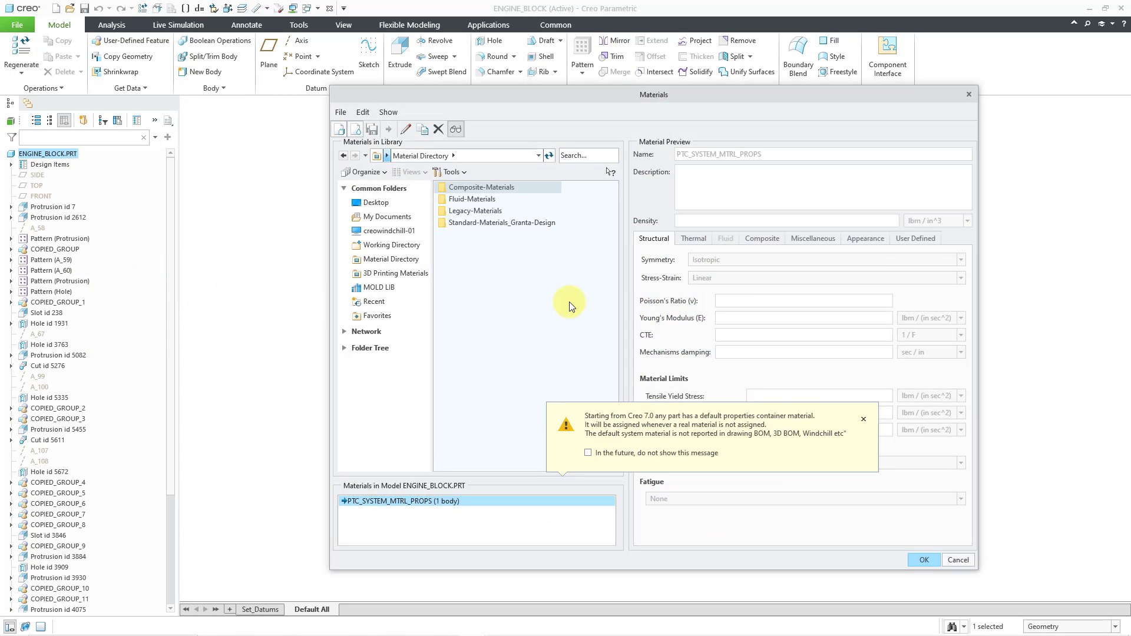
double_click(486, 211)
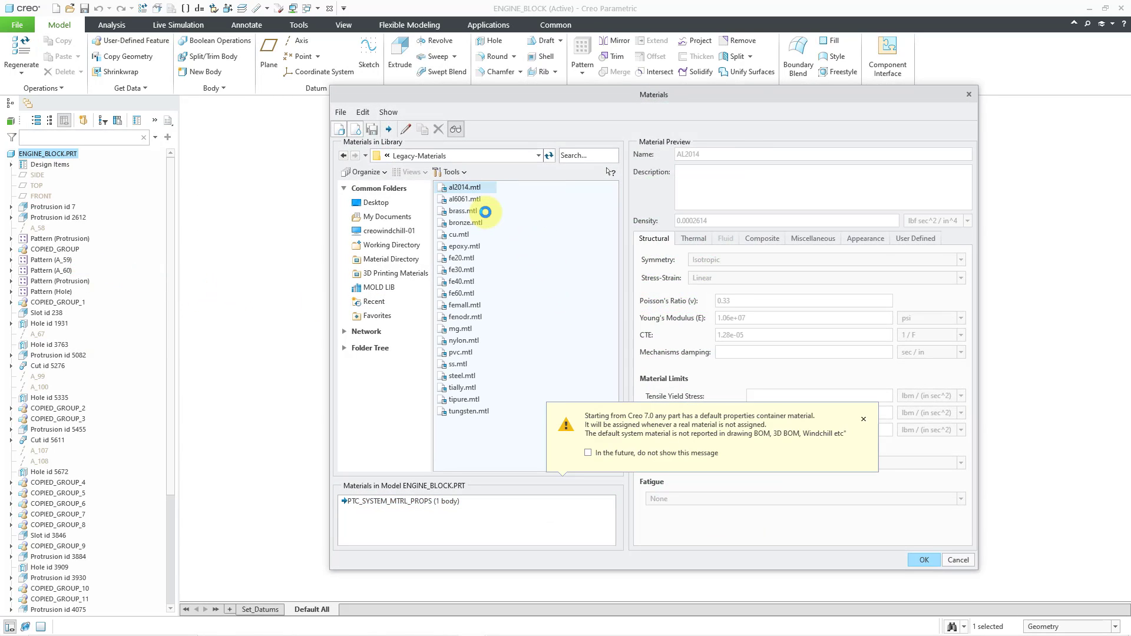
double_click(465, 375)
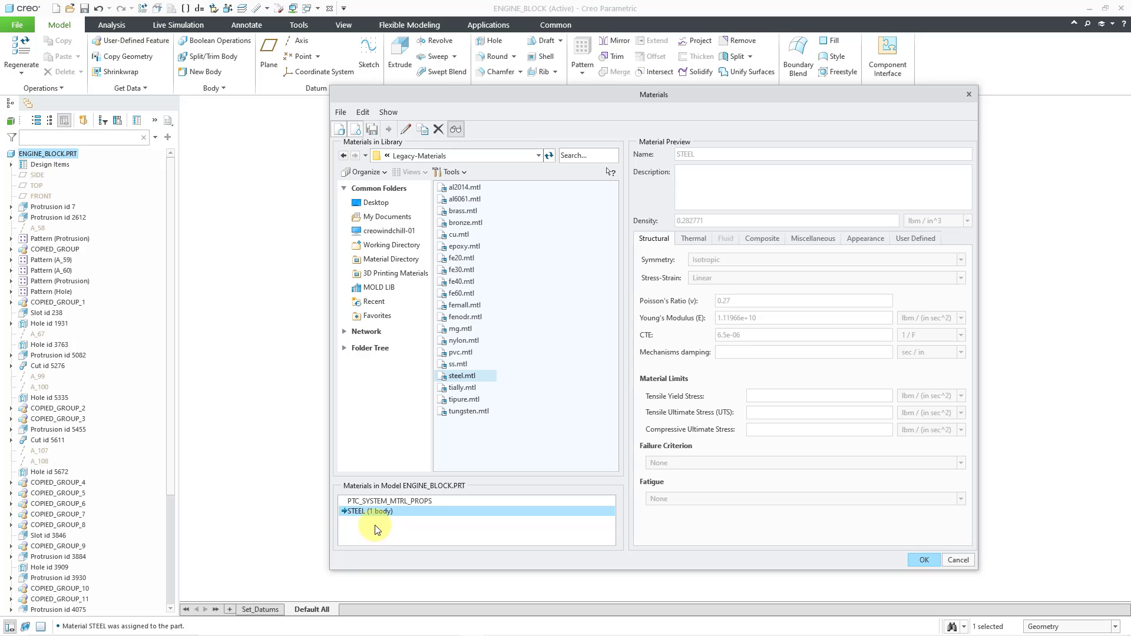
click(924, 560)
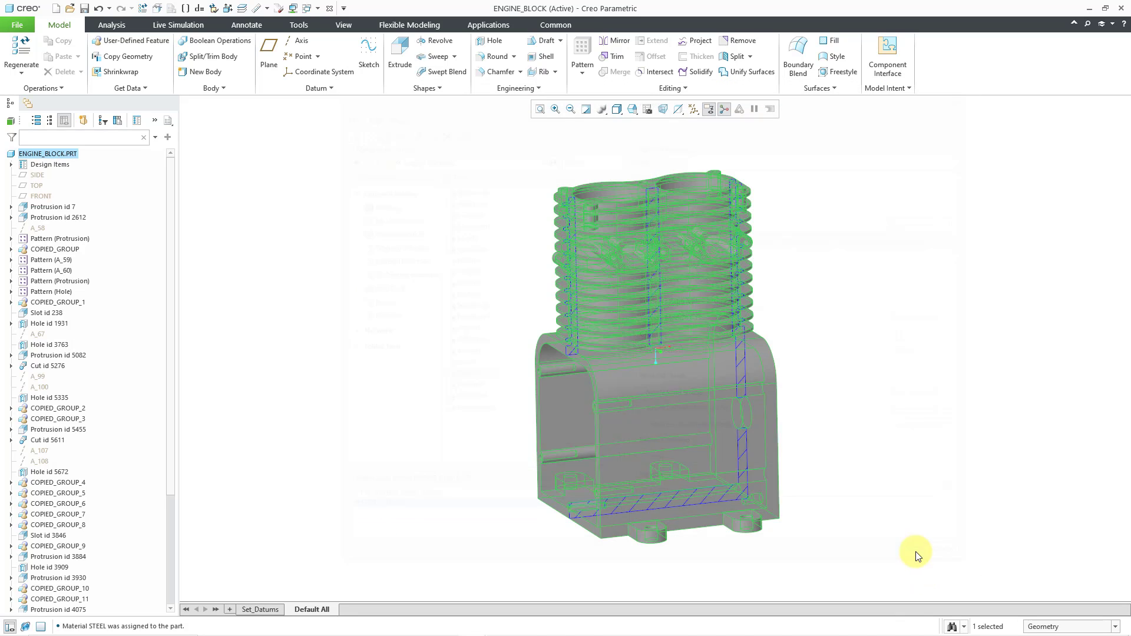
- Check that STEEL appears under Materials and as the PTC_MASTER_MATERIAL parameter value
click(11, 165)
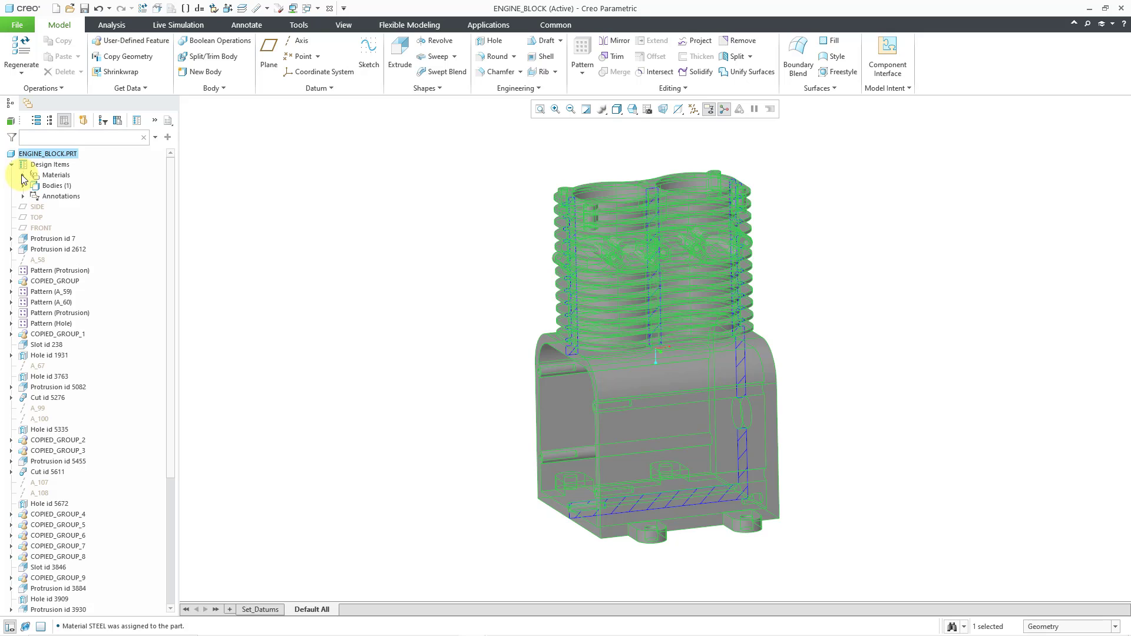
click(23, 176)
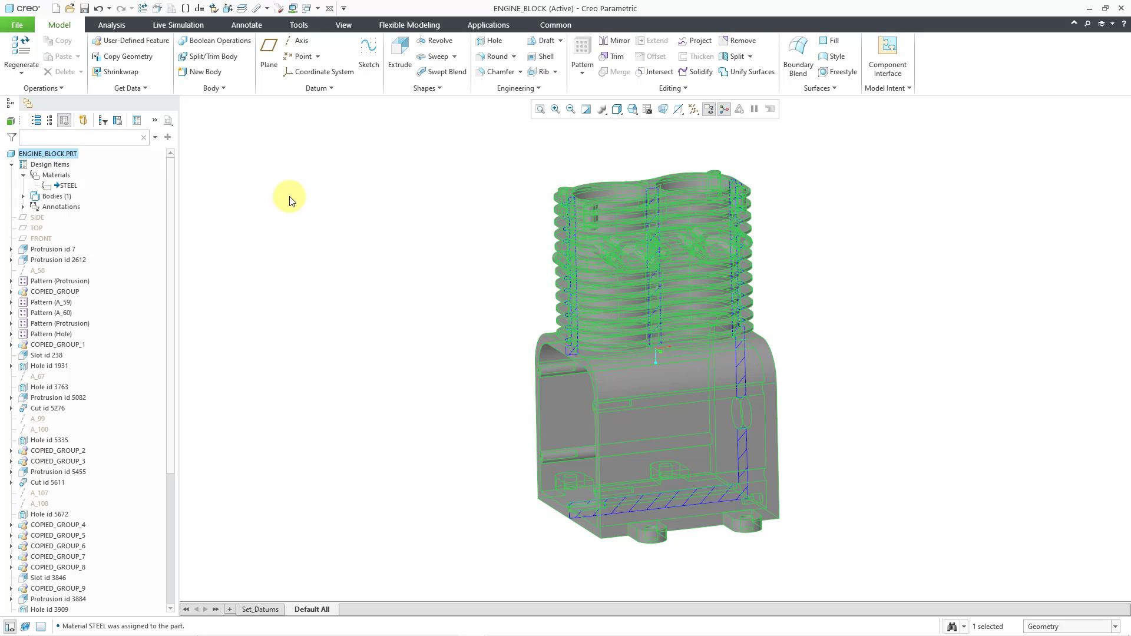
click(298, 25)
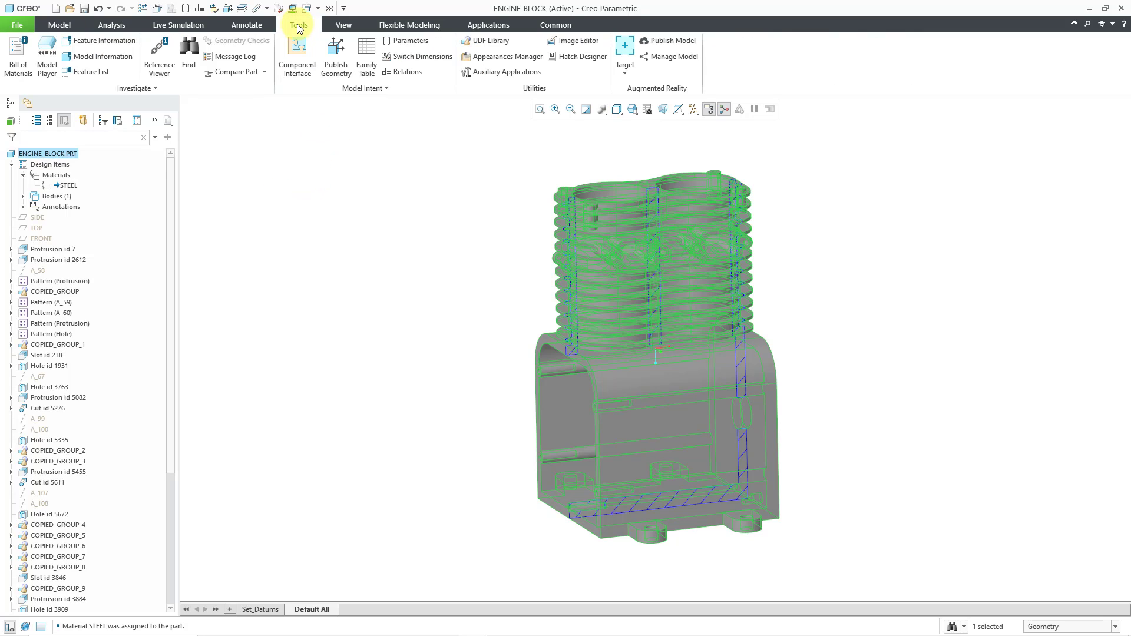
click(408, 41)
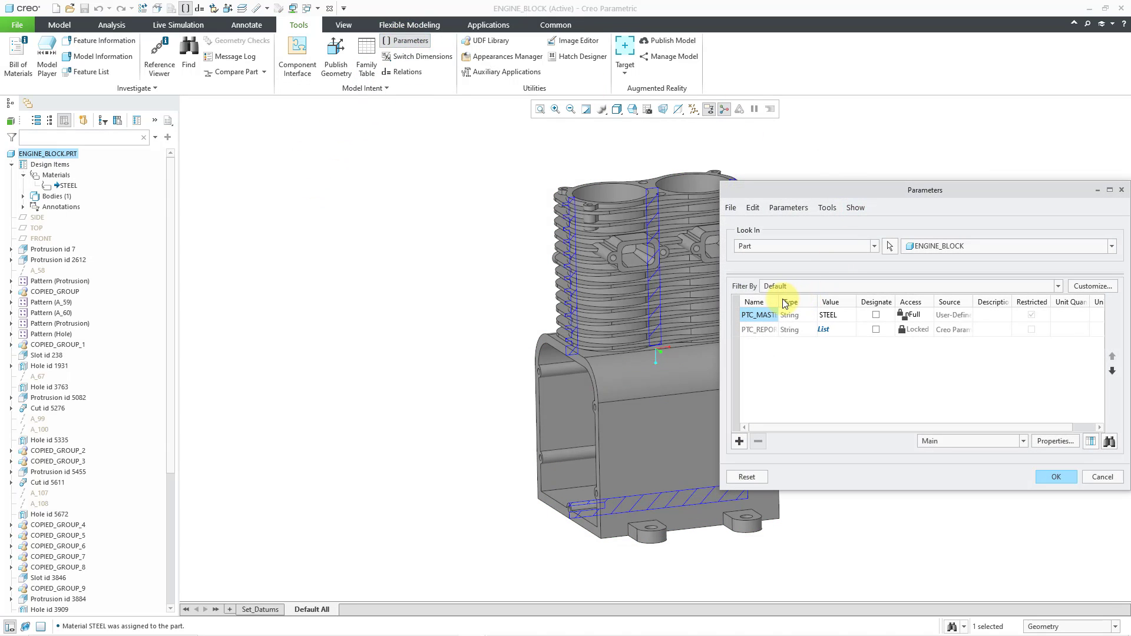
drag(778, 302, 858, 302)
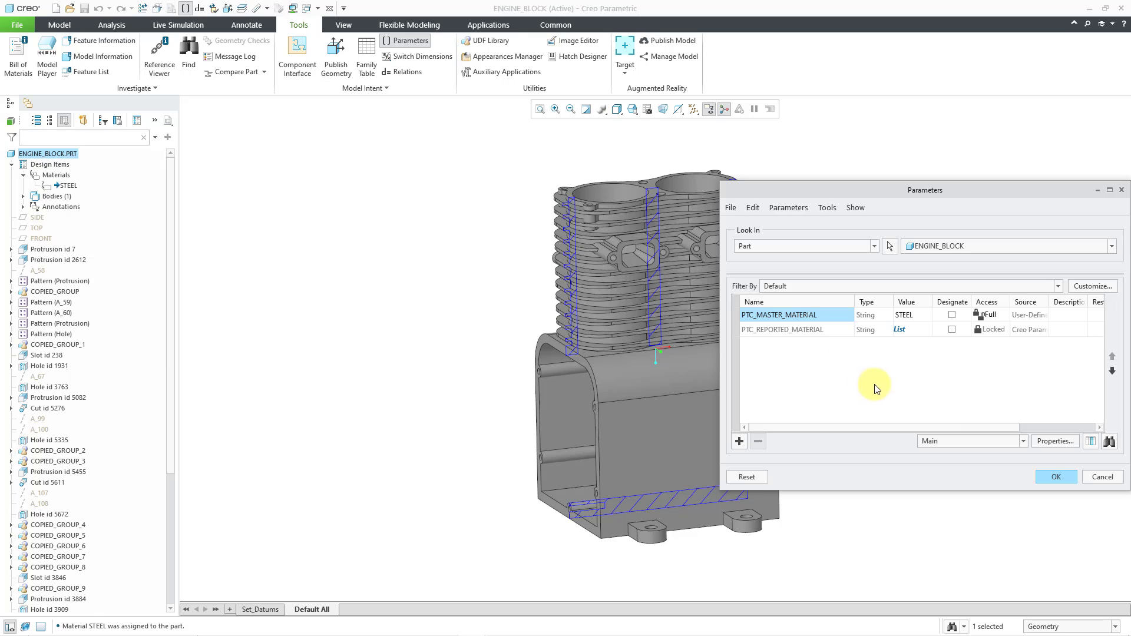
click(1054, 477)
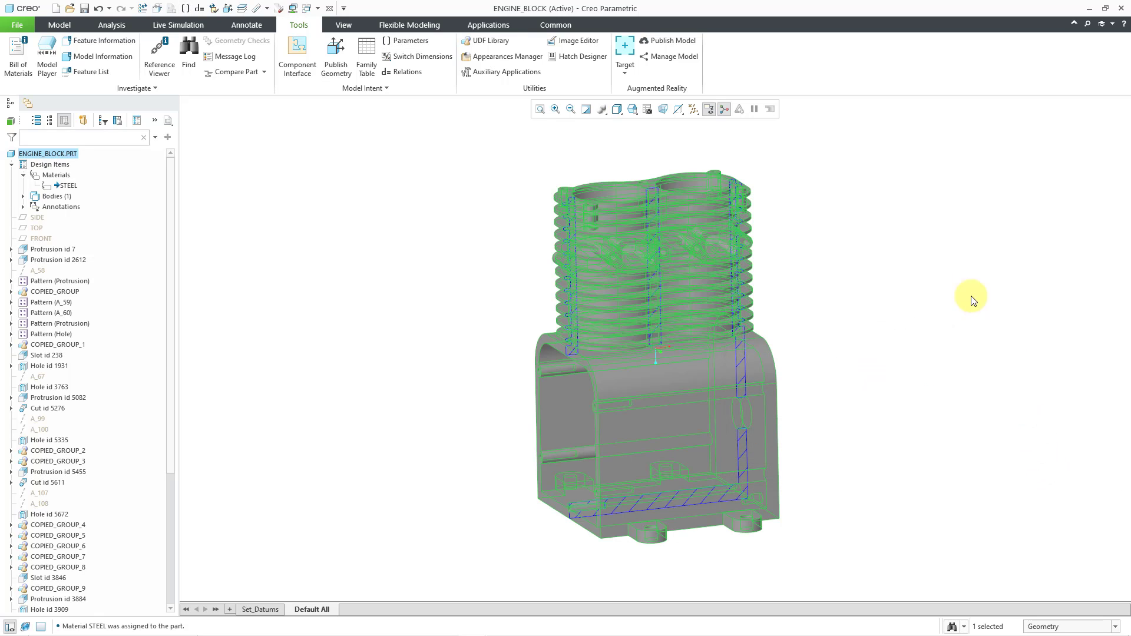
- Back in ENGINE_ASSY.DRW, place an unattached note 'MATERIAL: &PTC_MASTER_MATERIAL' on the Engine Block sheet
click(307, 8)
click(325, 22)
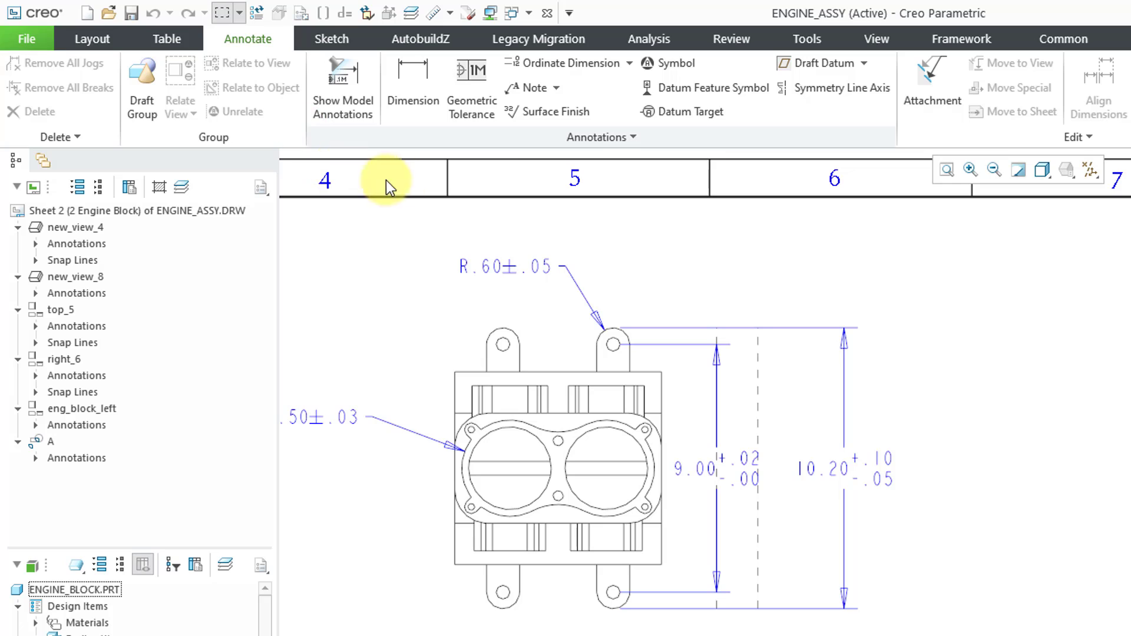
click(557, 91)
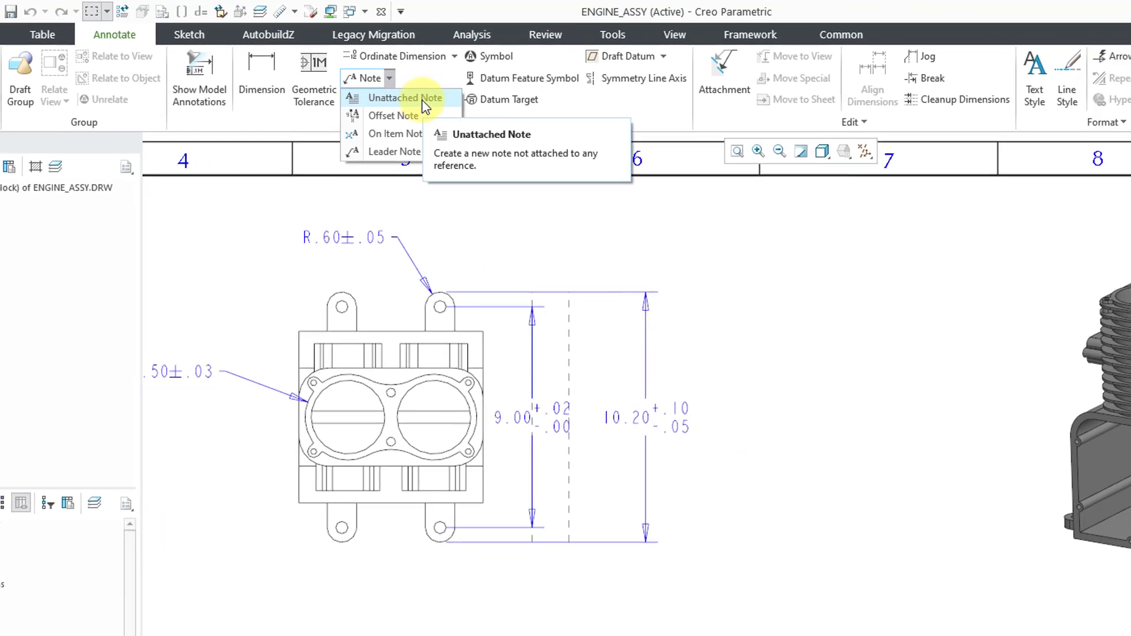
click(415, 98)
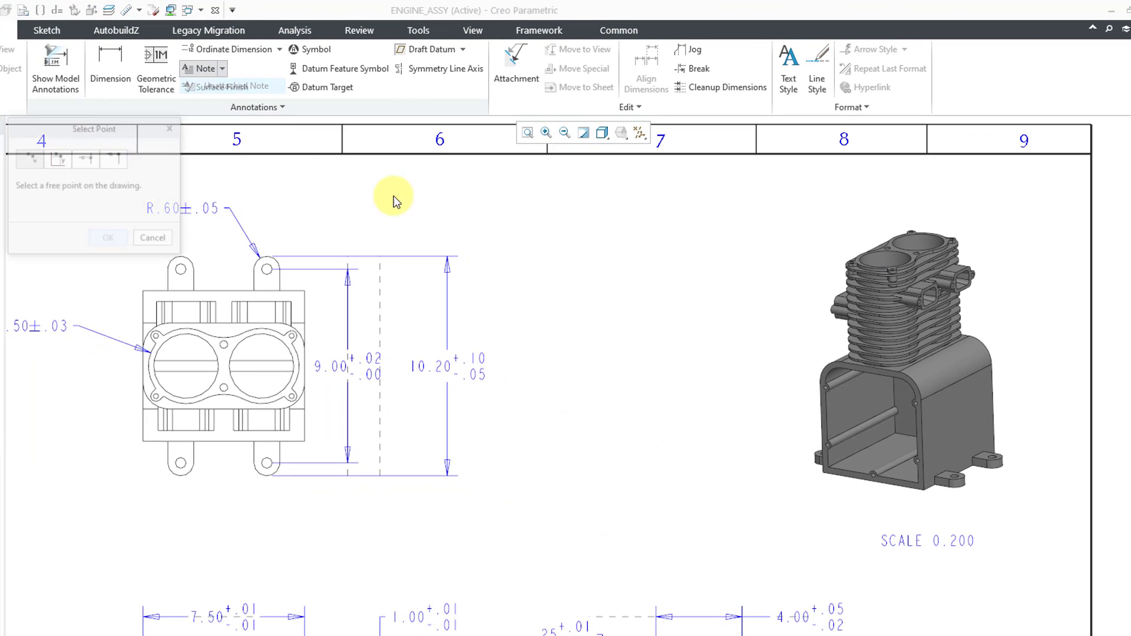
click(530, 252)
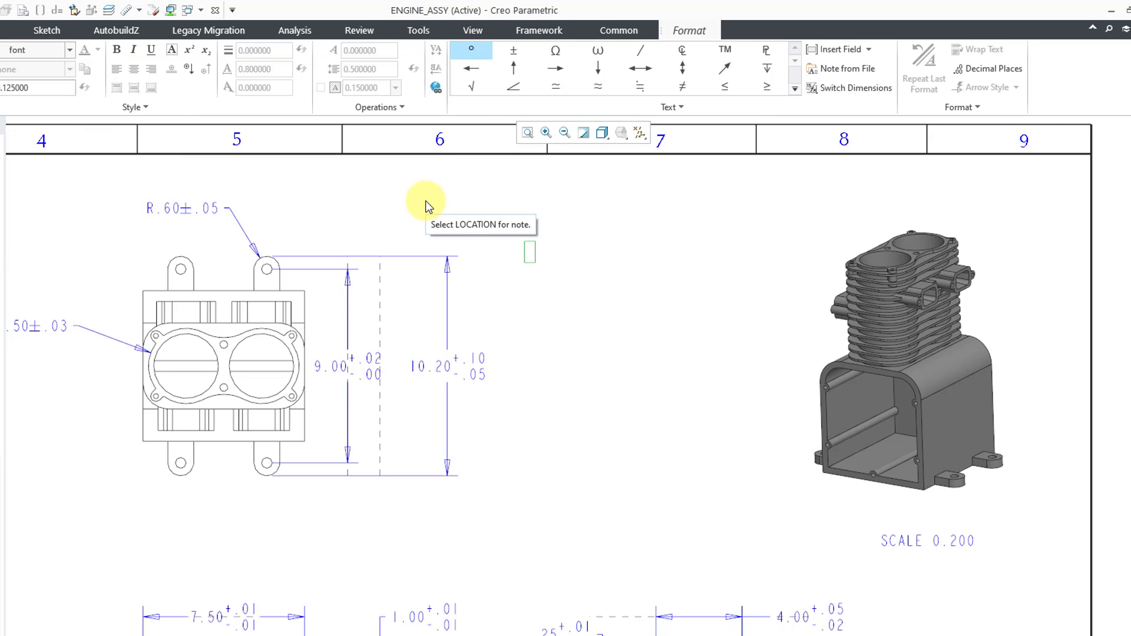
text(MATERIAL:)
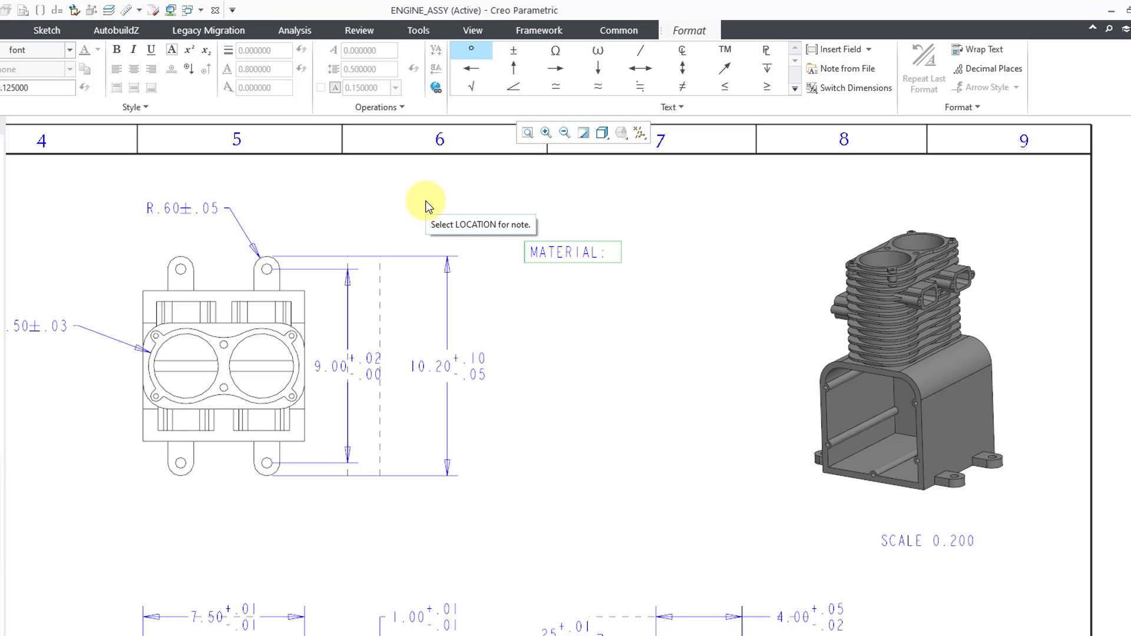
text(&PTC_MASTER_MATERIAL)
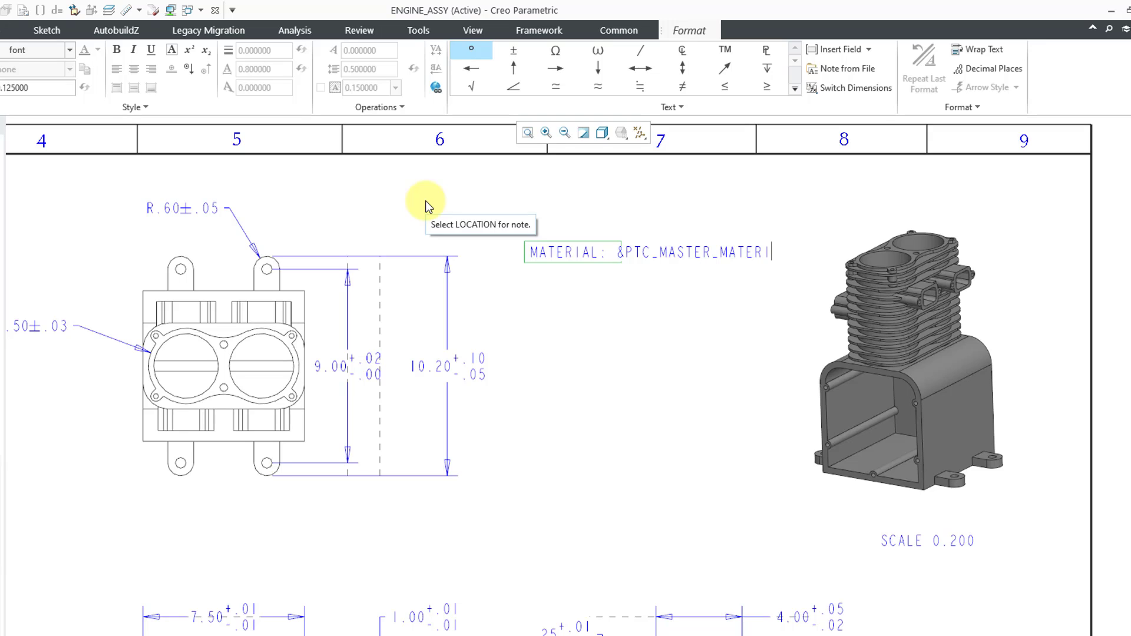
click(623, 397)
- Finalize the material note and verify it reads MATERIAL: STEEL
click(620, 398)
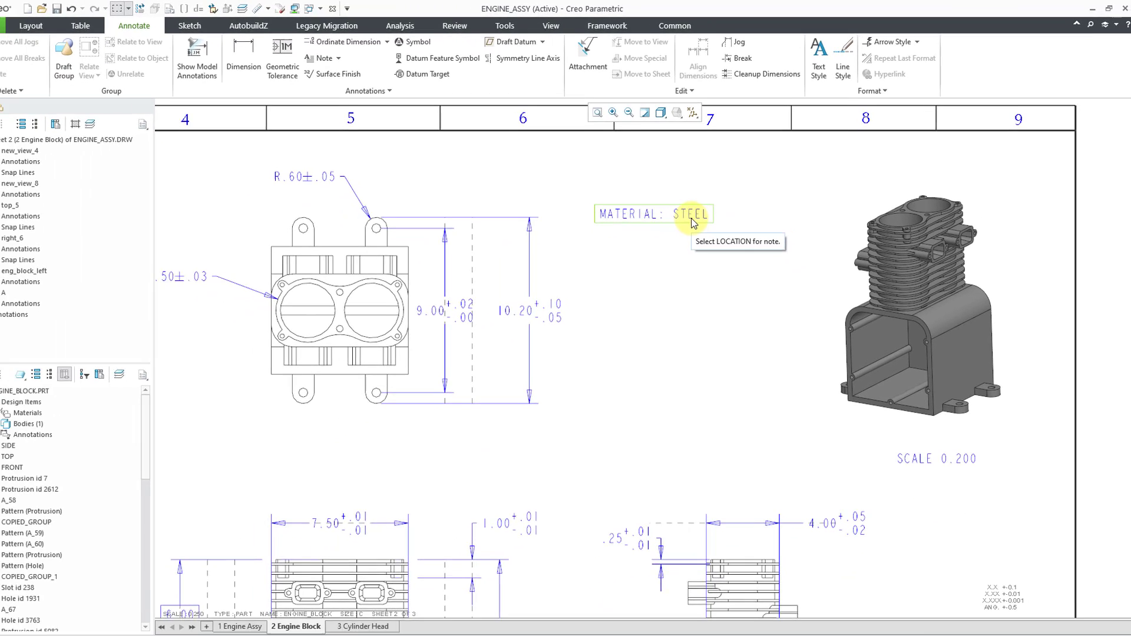
double_click(690, 213)
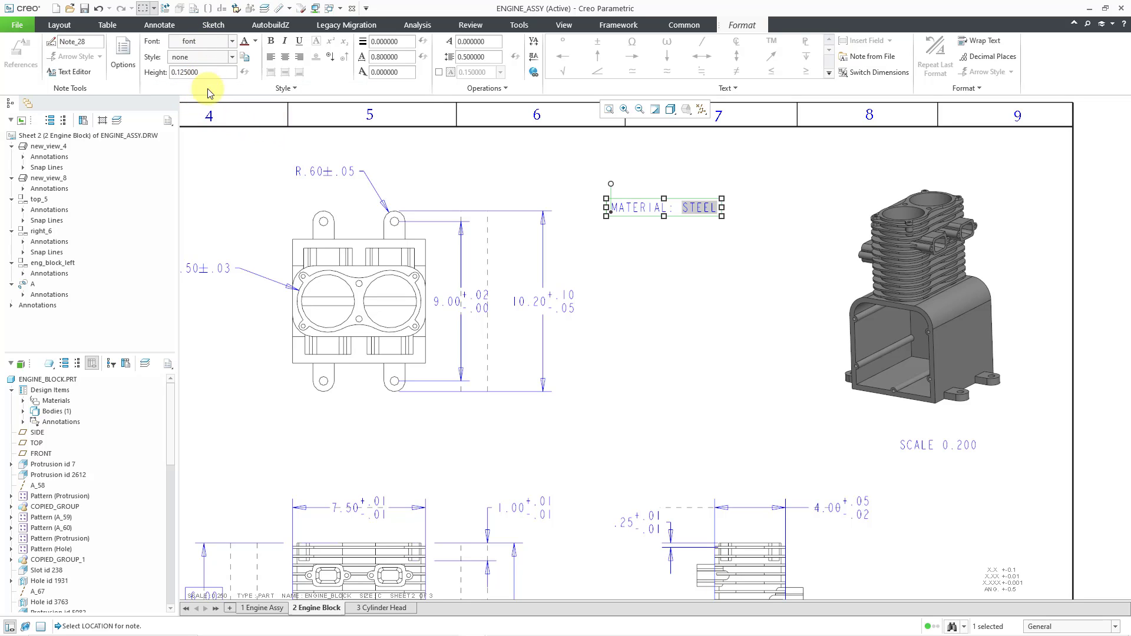
middle_click(645, 297)
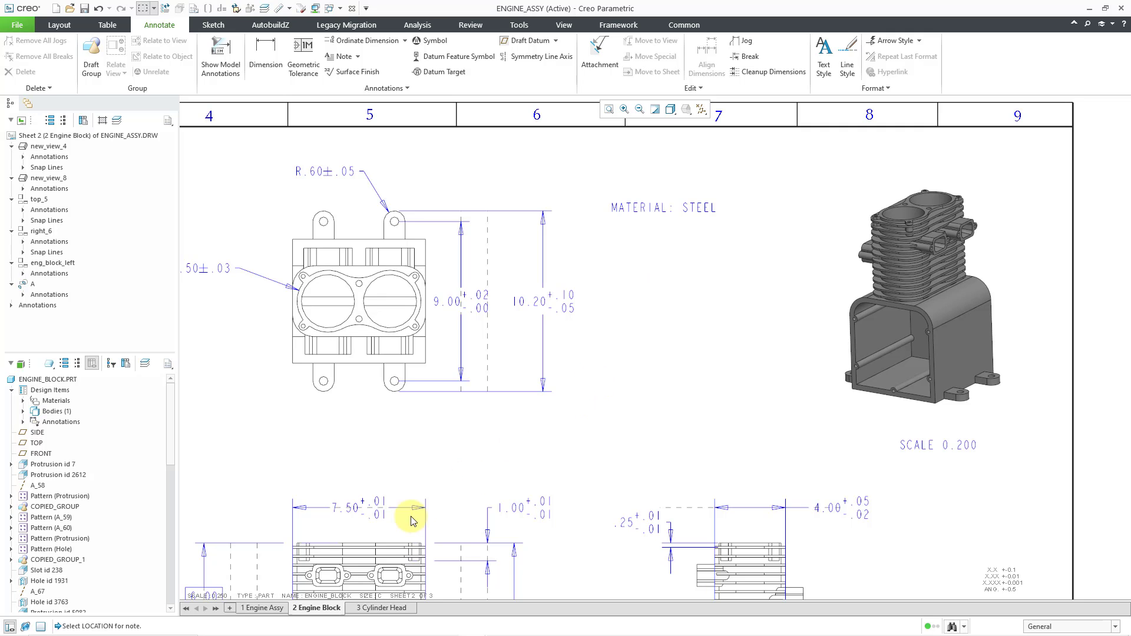
- Show the 1 Engine Assy sheet
click(279, 611)
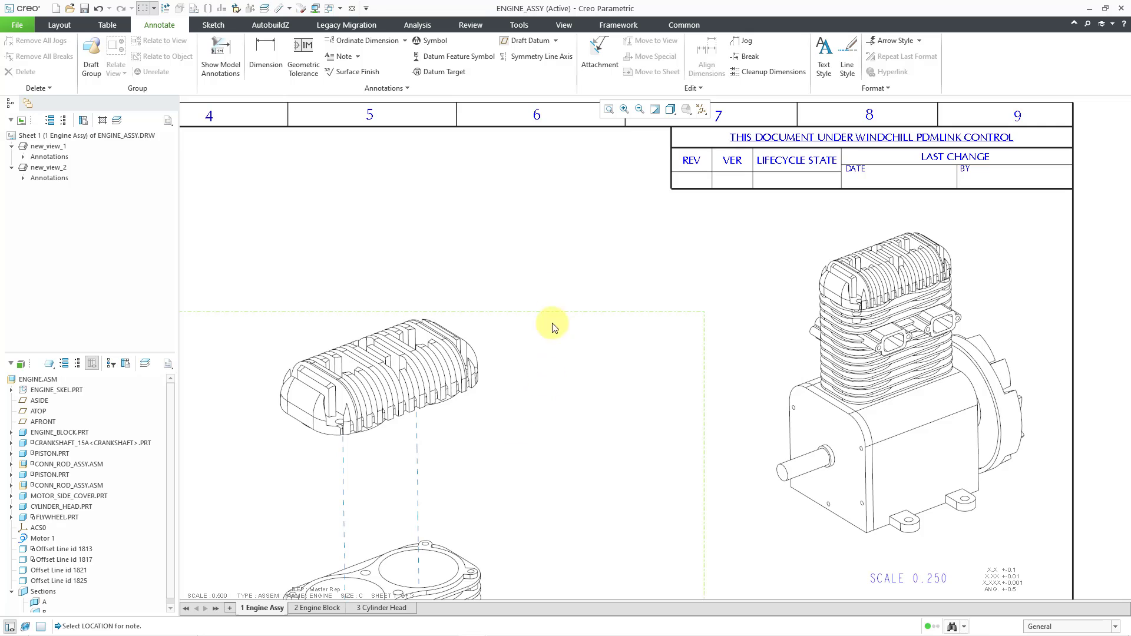
scroll(555, 224, down, 2)
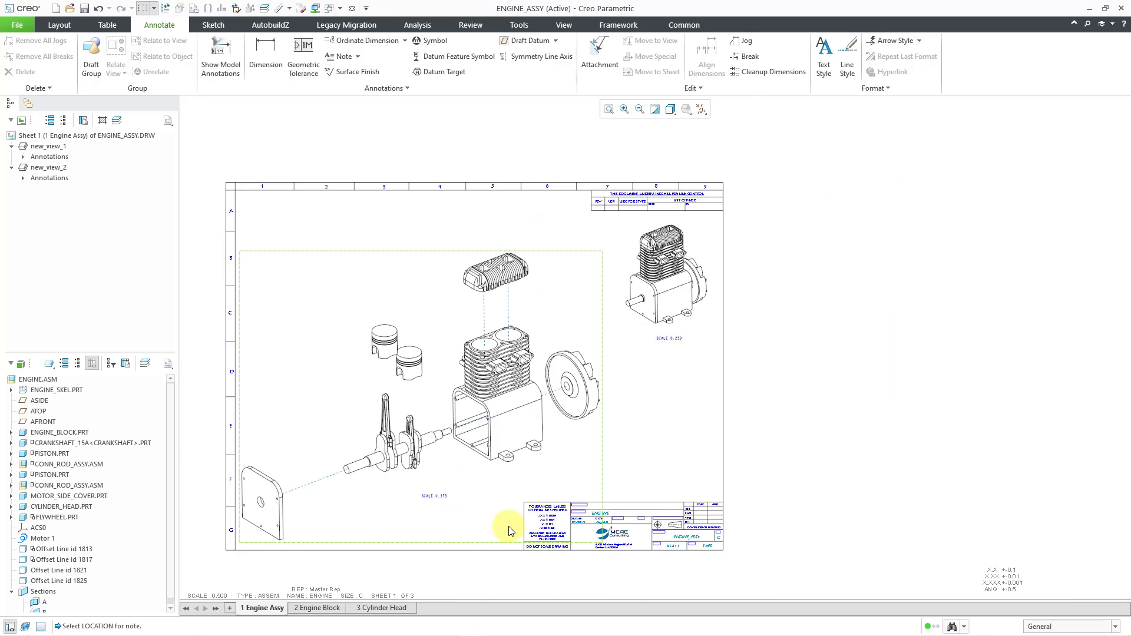
scroll(507, 524, up, 1)
scroll(525, 513, up, 1)
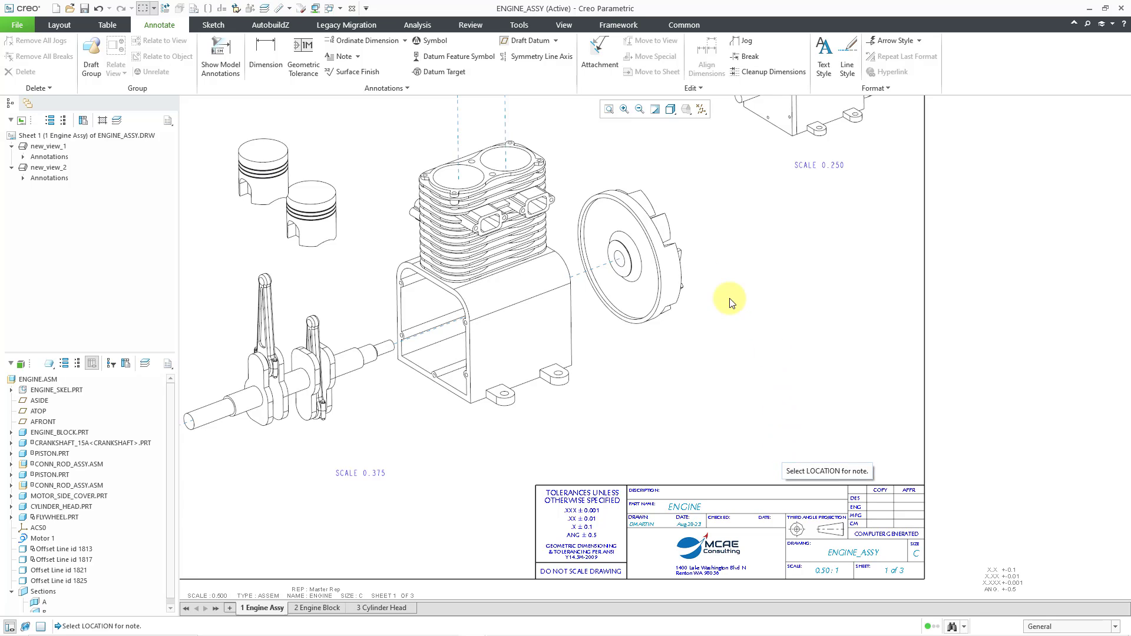
- Add a note above the title block filled from proprietary.txt
click(338, 59)
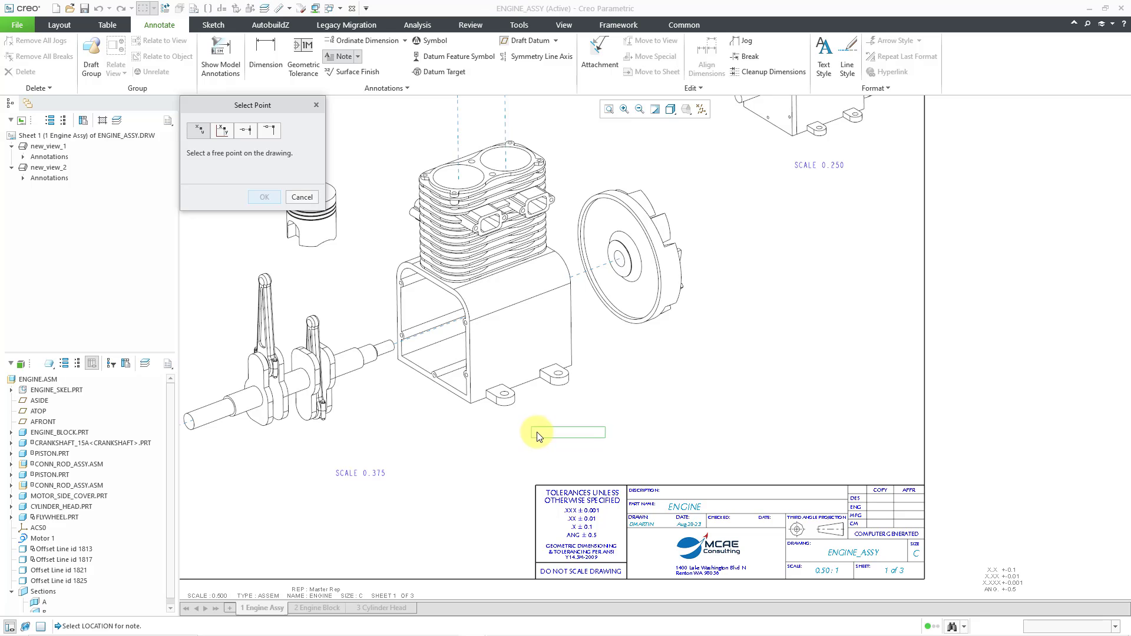
click(536, 431)
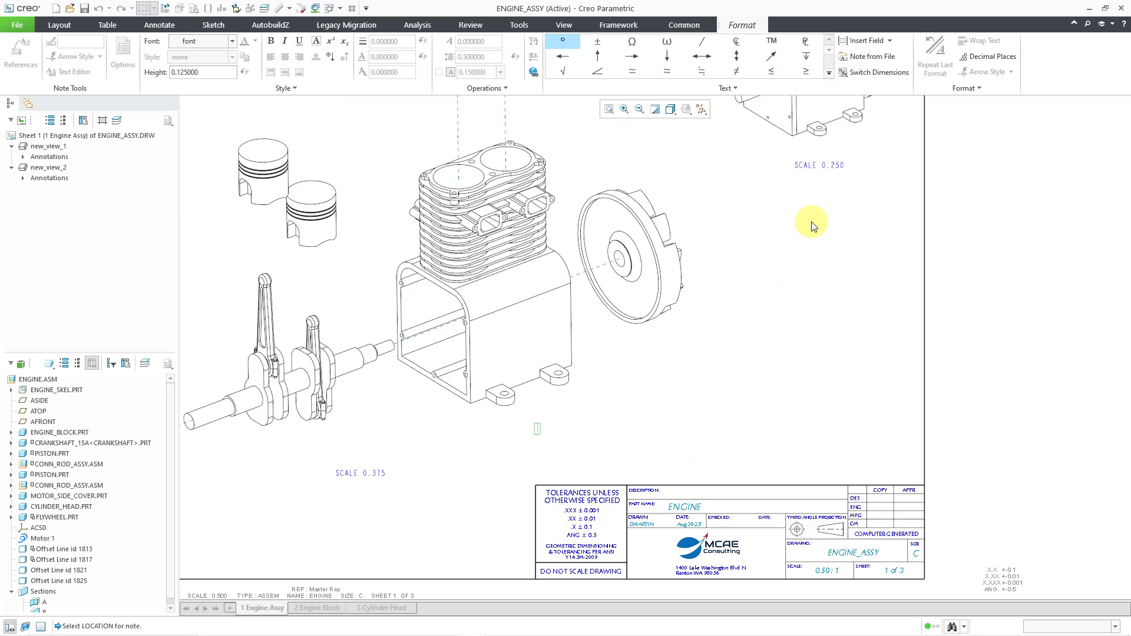
click(887, 59)
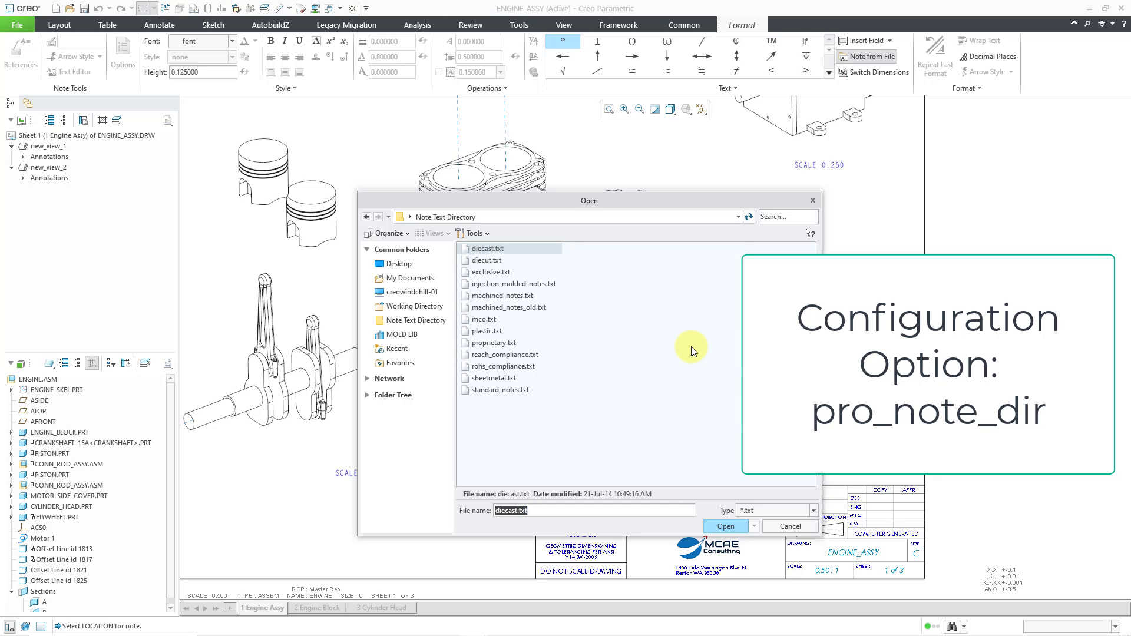
click(497, 346)
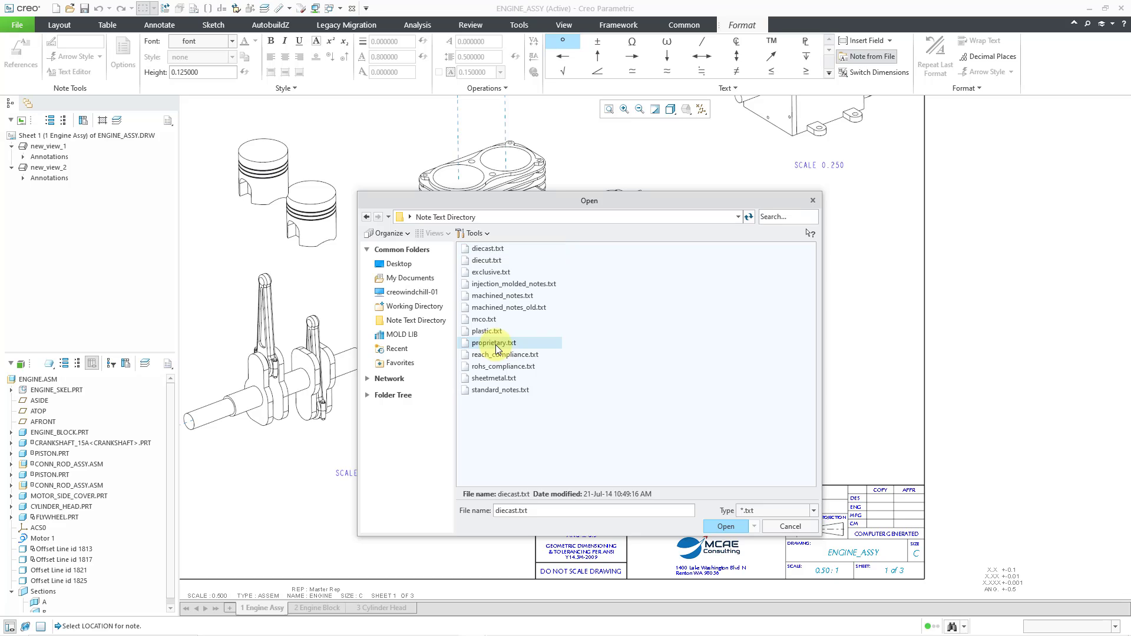
click(725, 525)
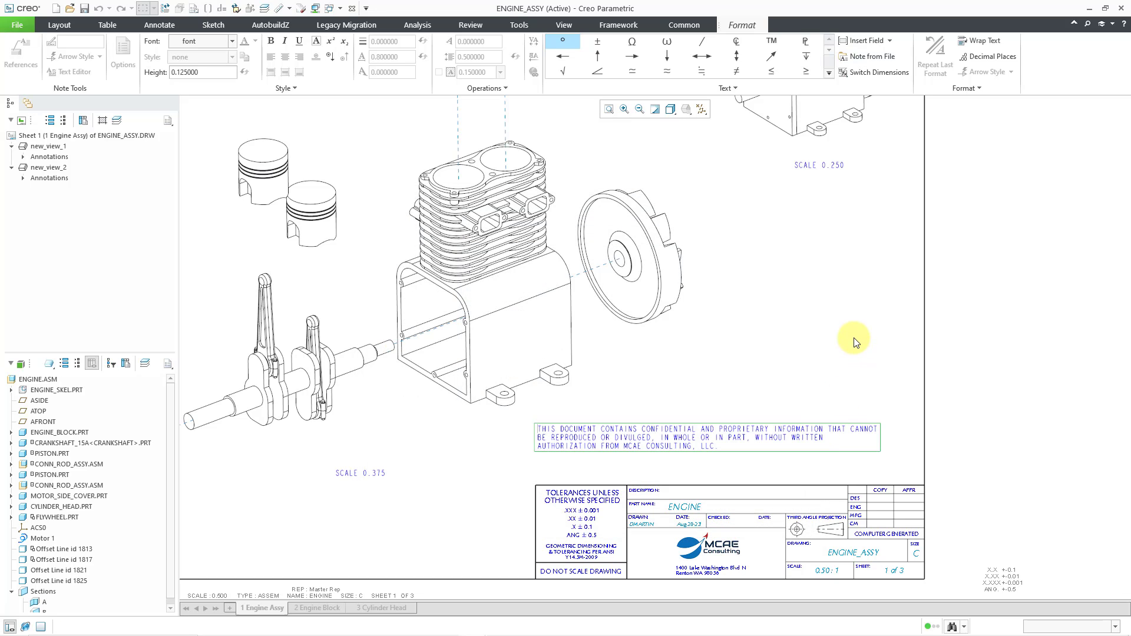
middle_click(788, 468)
scroll(784, 469, up, 1)
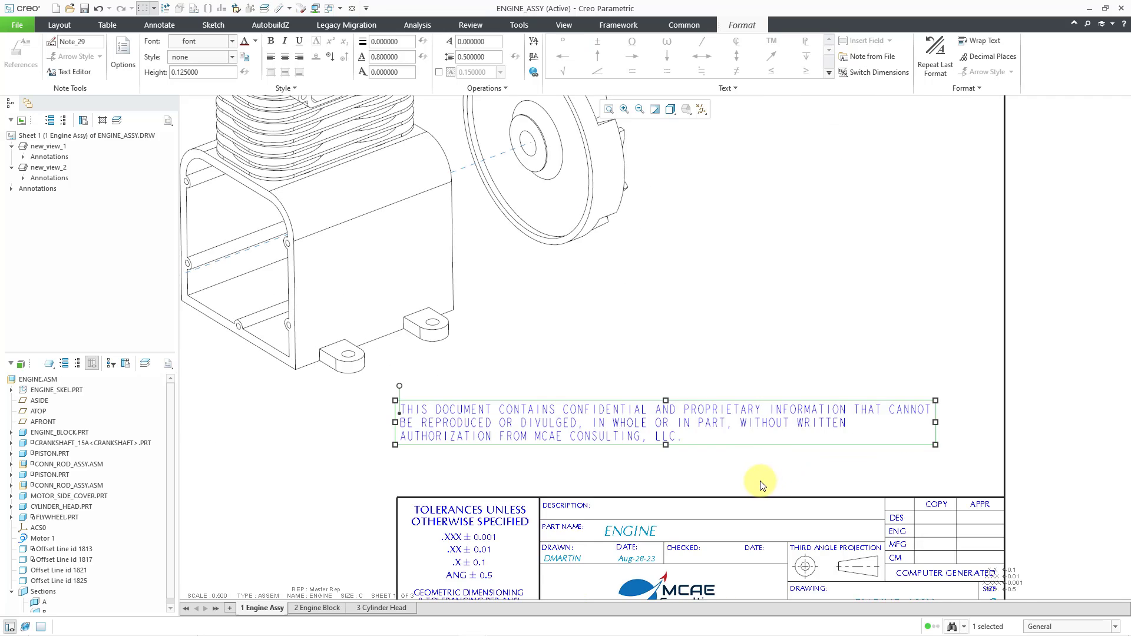
scroll(757, 478, up, 3)
scroll(752, 482, down, 1)
click(753, 482)
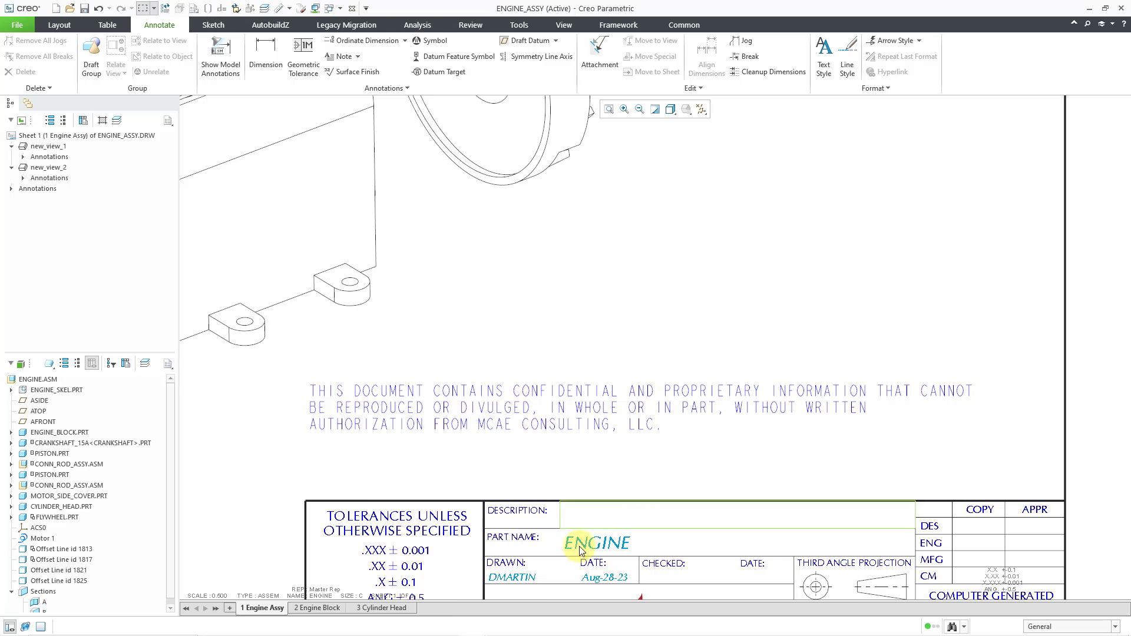
- Switch to the 3 Cylinder Head sheet
click(383, 607)
scroll(746, 401, down, 5)
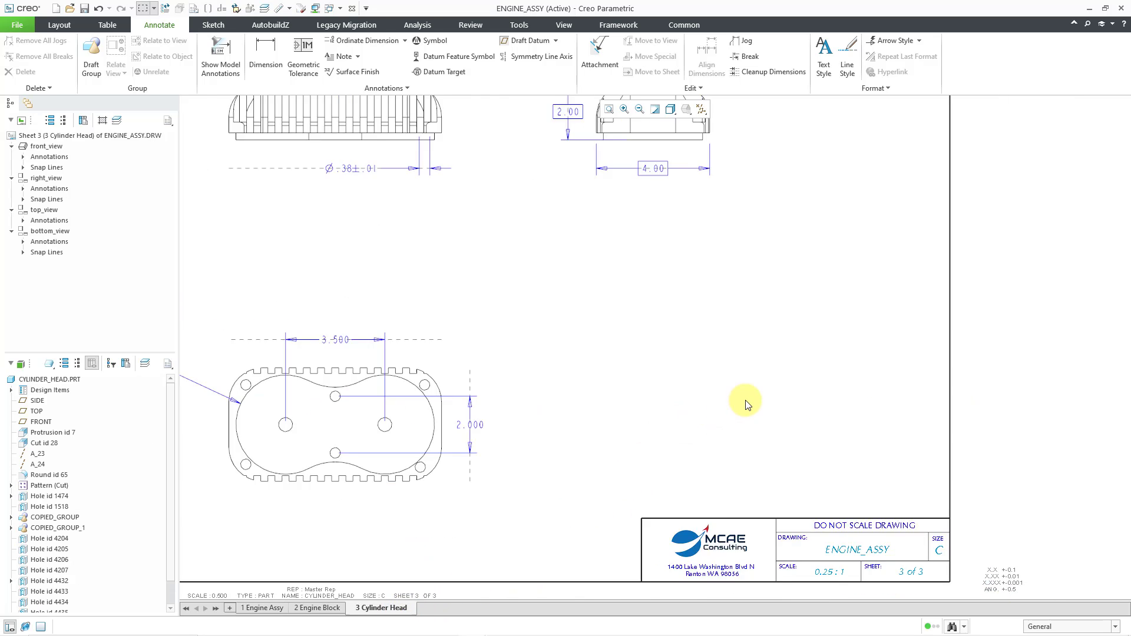
scroll(412, 165, up, 2)
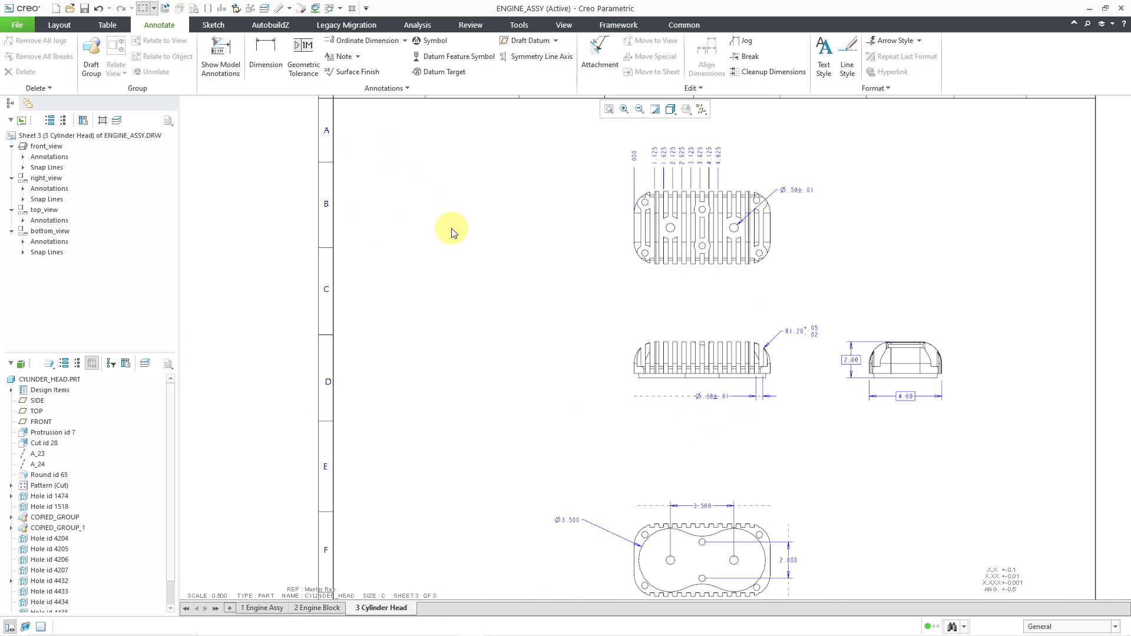
- Insert a note from machined_notes.txt in the Cylinder Head sheet's upper-left area
middle_drag(450, 207, 462, 255)
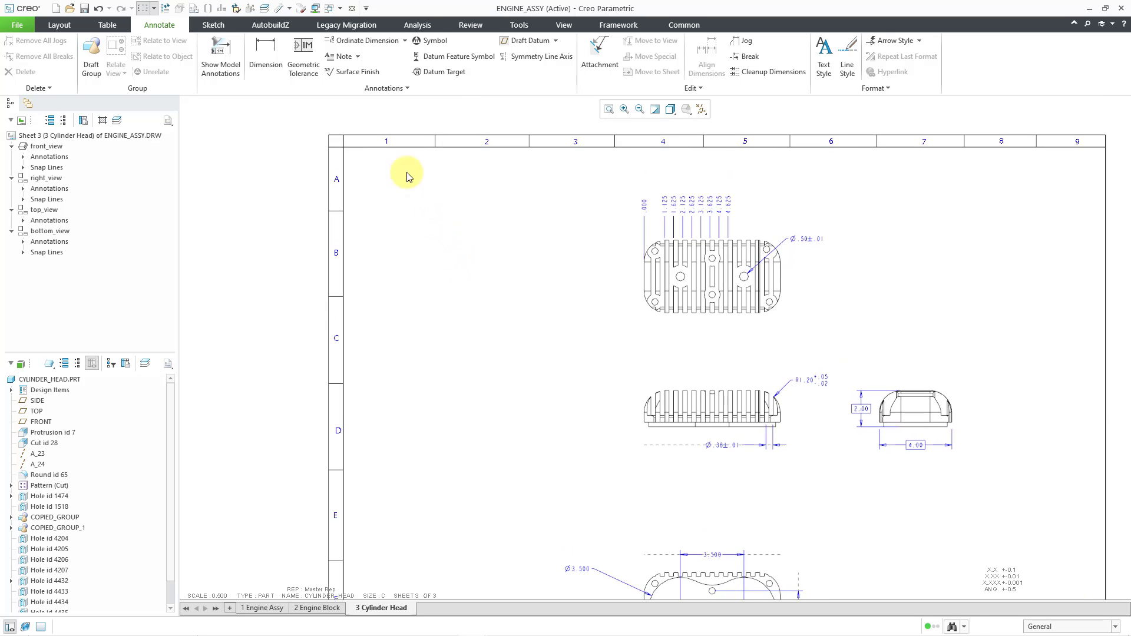
click(344, 57)
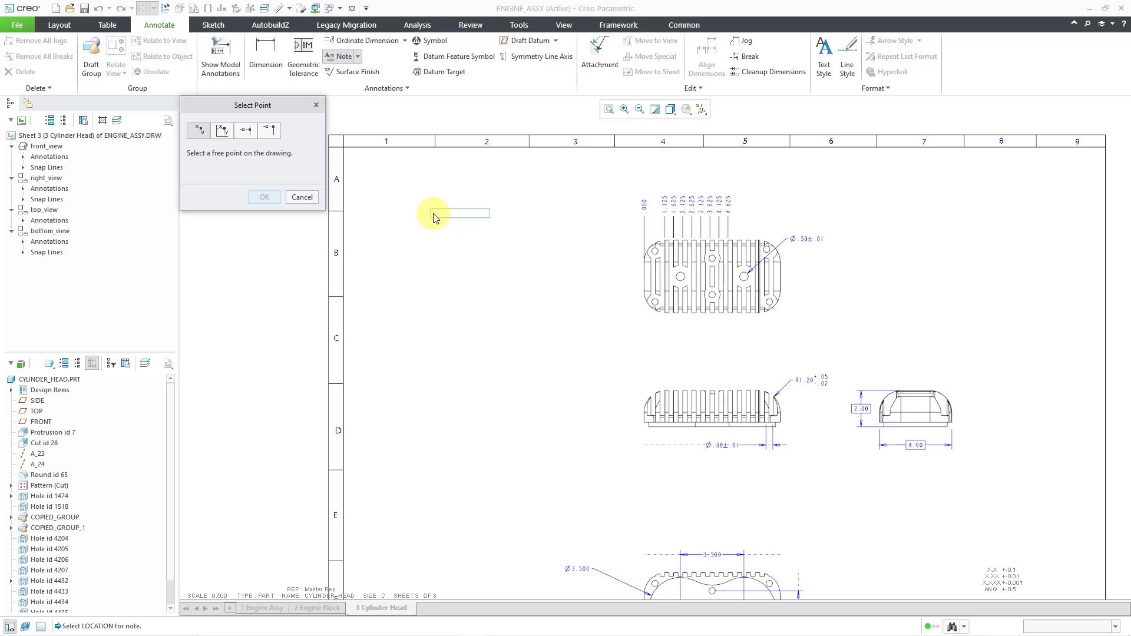
click(372, 186)
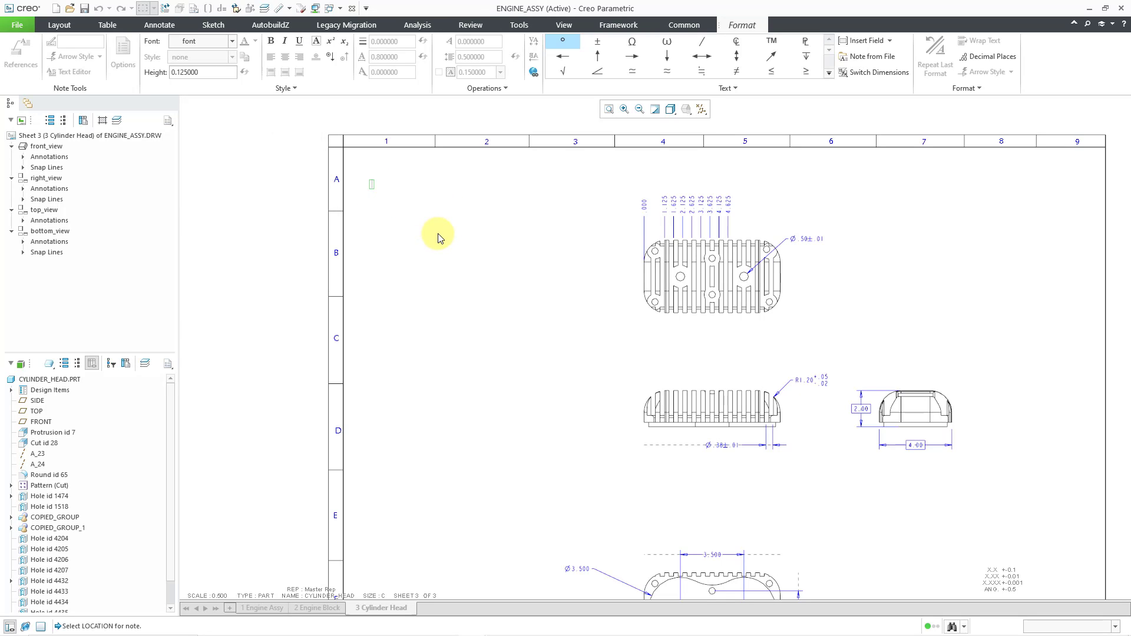
click(881, 59)
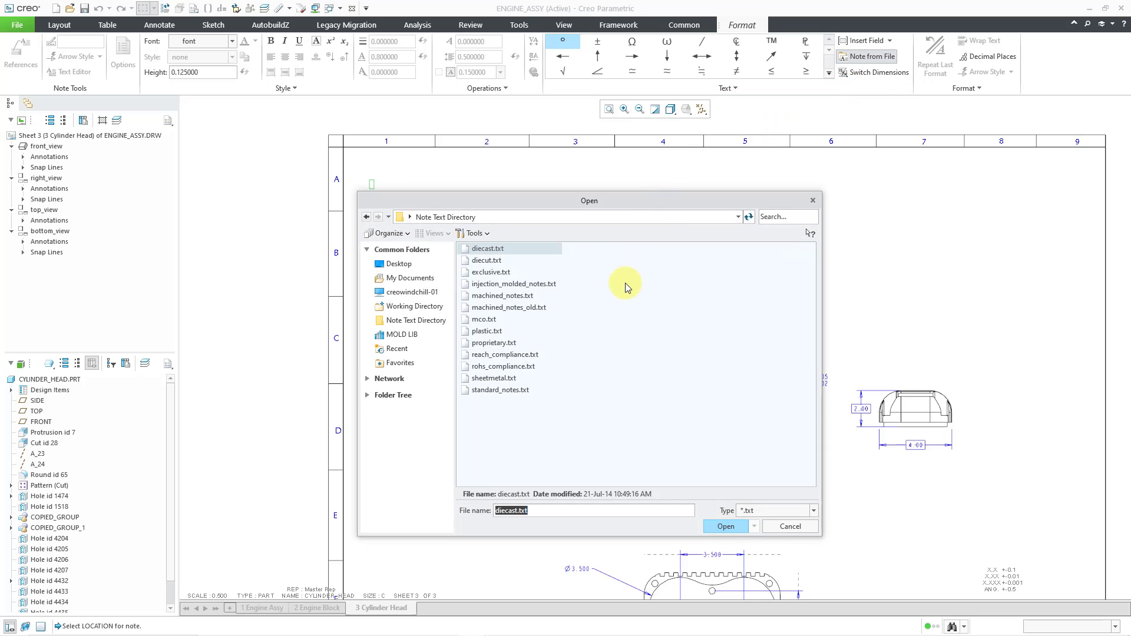
click(513, 295)
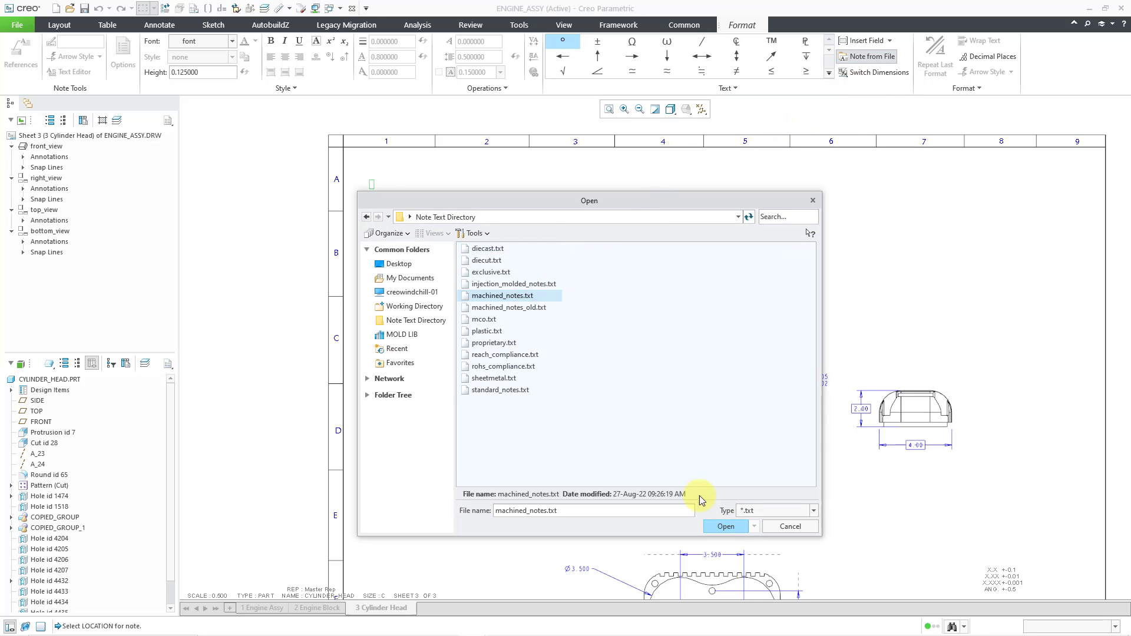
click(727, 527)
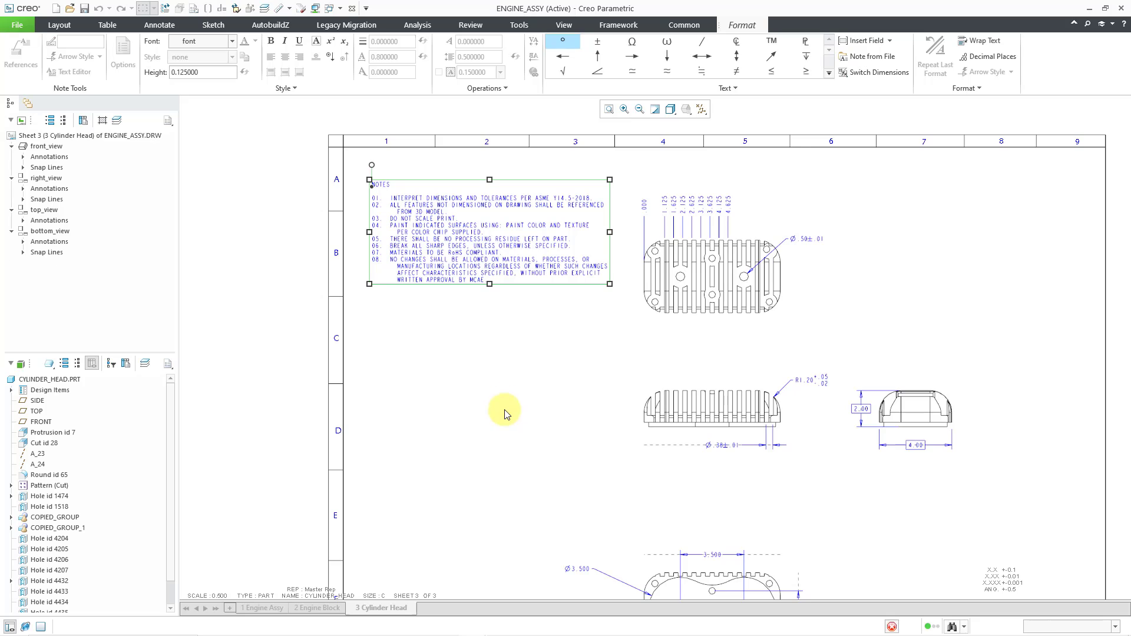
scroll(451, 154, down, 2)
click(462, 176)
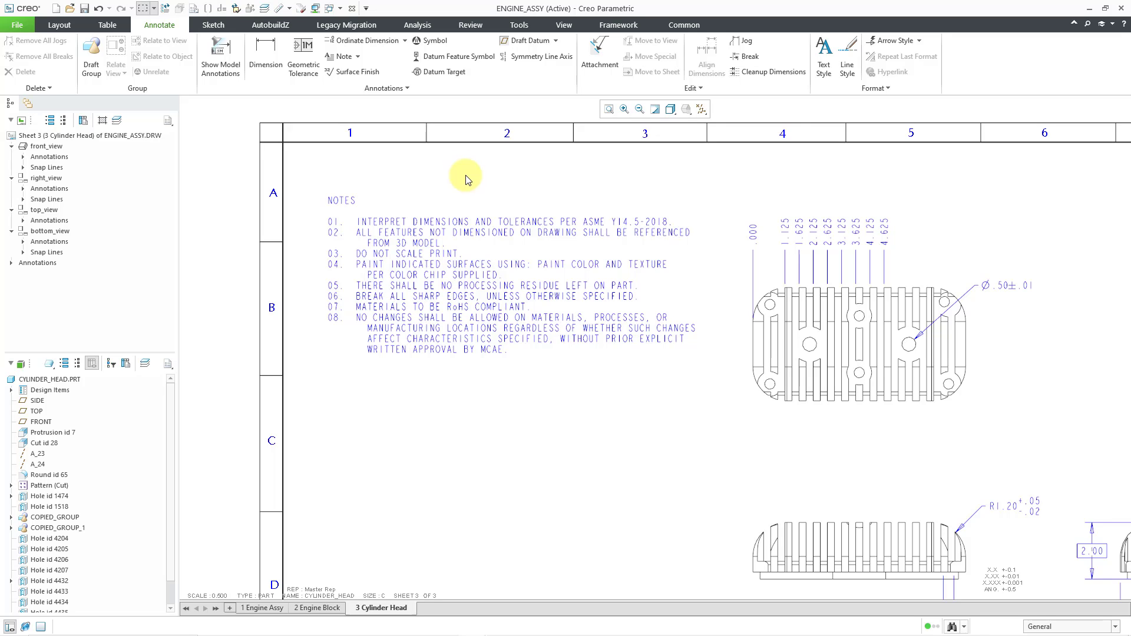
- Return to the Engine Block sheet and zoom in on the views
click(319, 608)
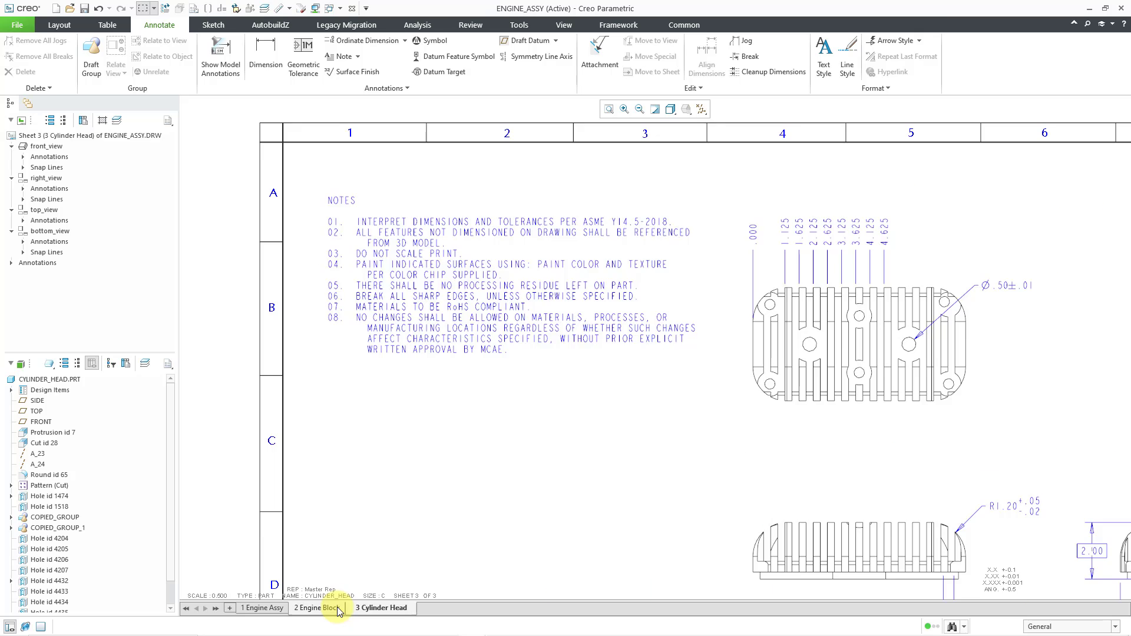
scroll(526, 410, down, 4)
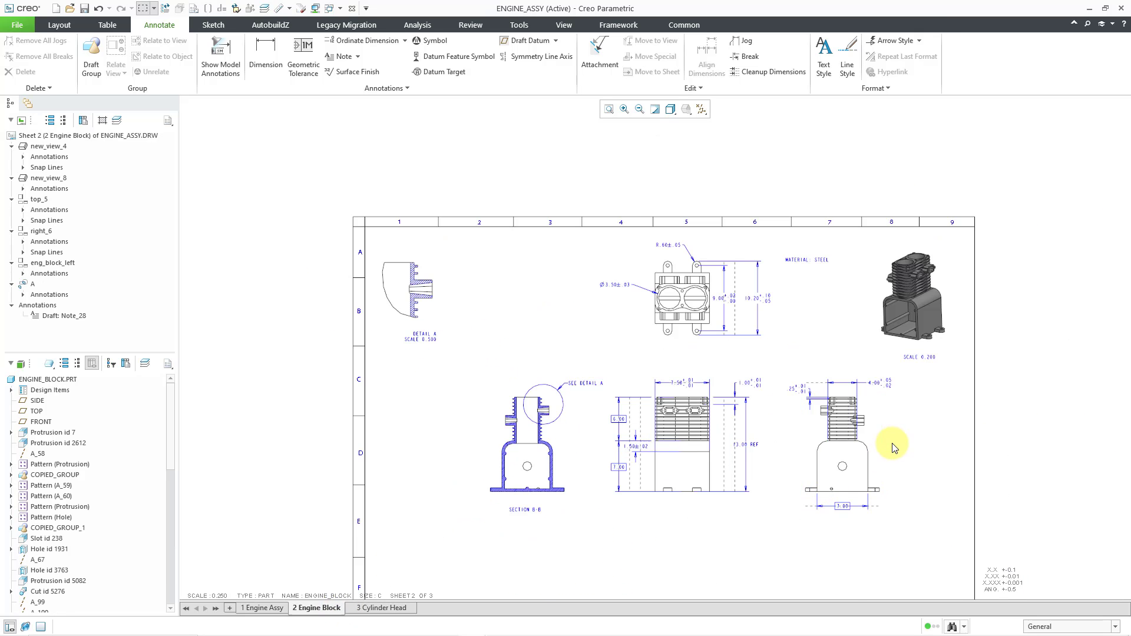
scroll(888, 462, up, 4)
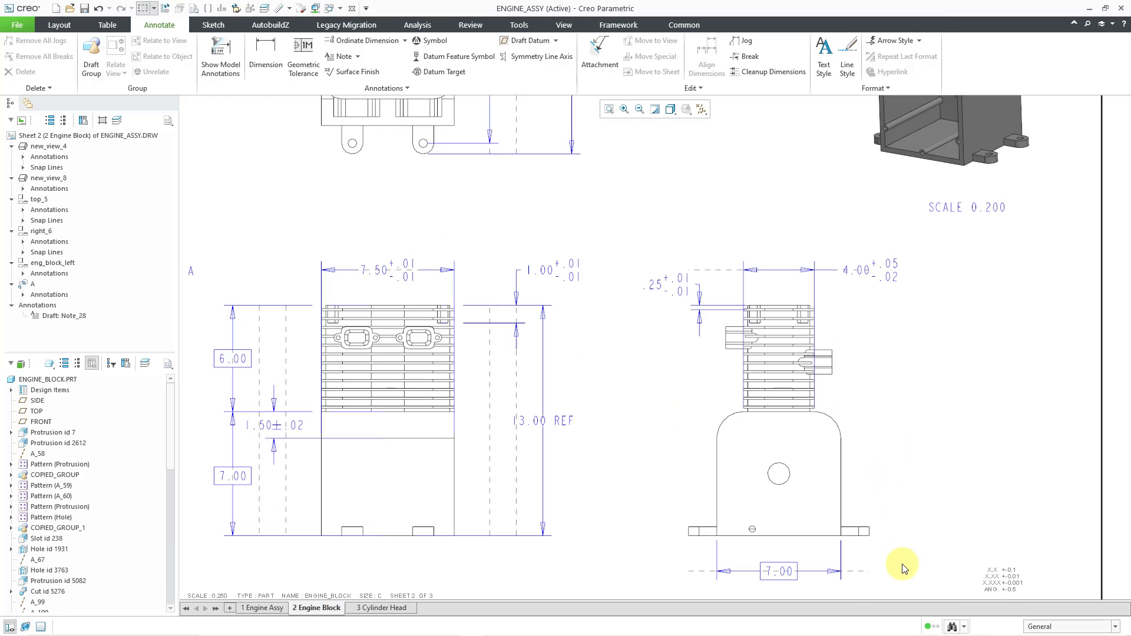
scroll(766, 484, up, 1)
scroll(774, 477, up, 1)
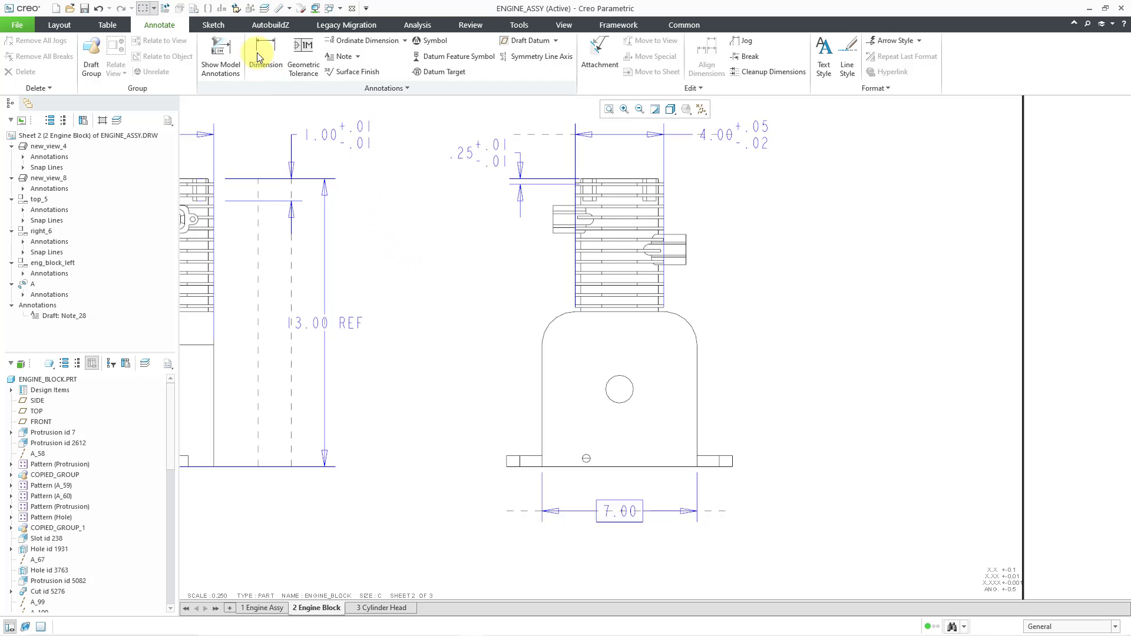
- Sketch a small rectangle on the crankcase below the cooling fins
click(213, 24)
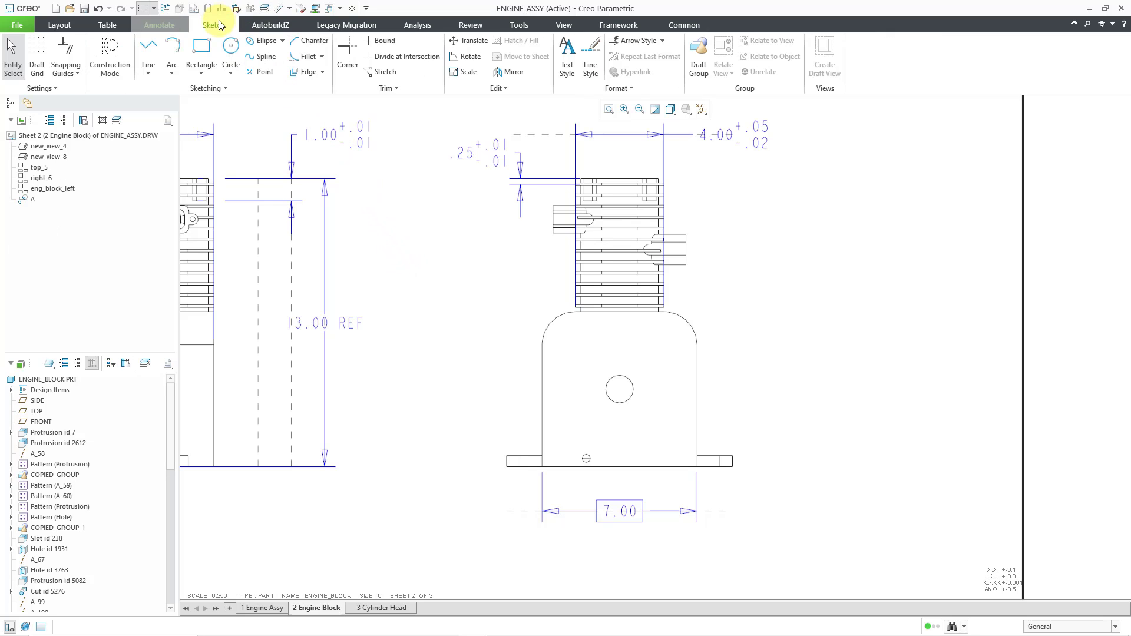
click(206, 56)
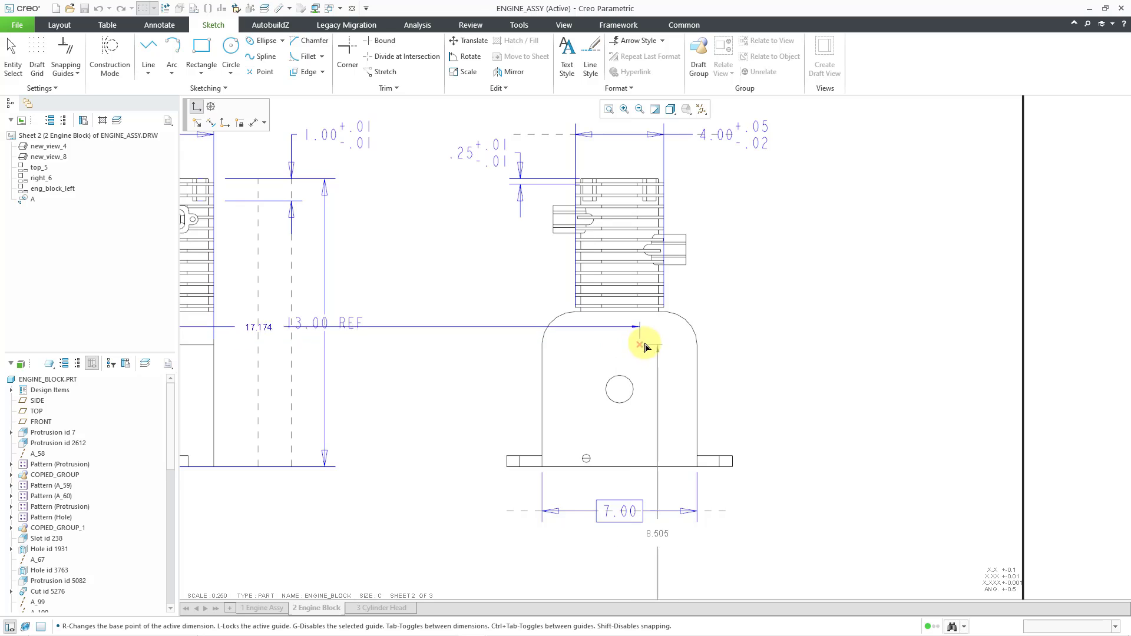
click(634, 327)
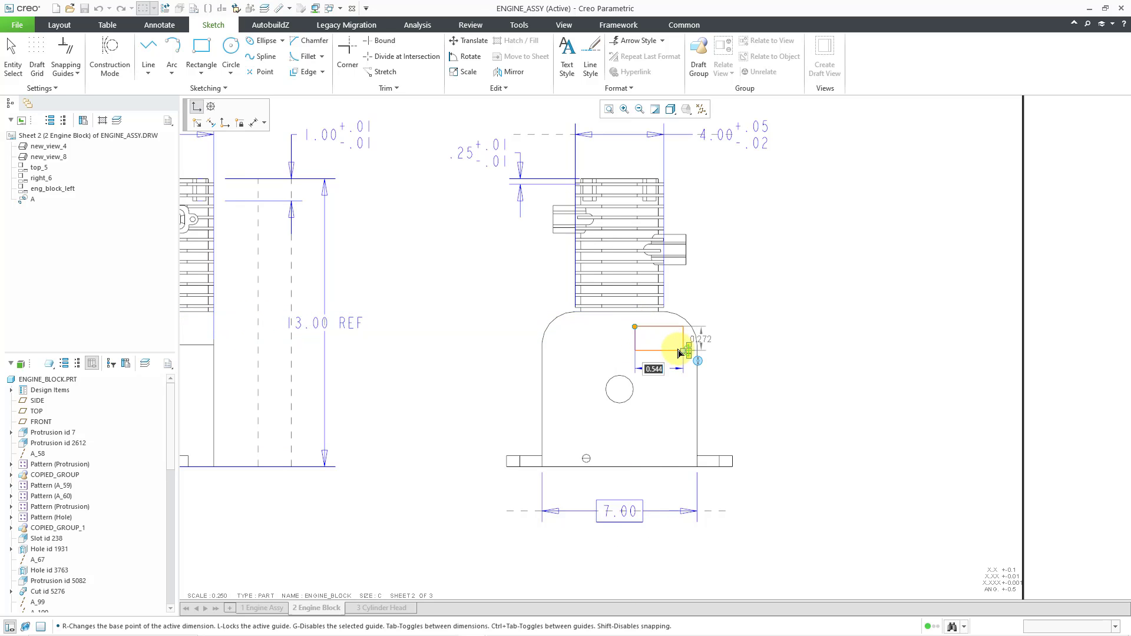
click(678, 352)
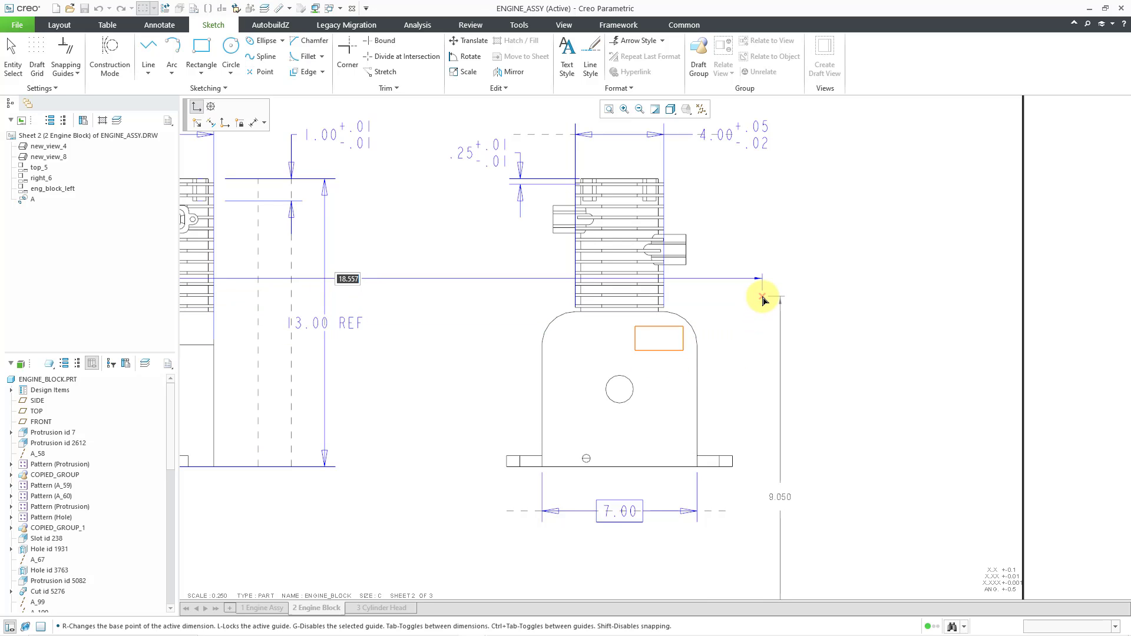
middle_click(763, 301)
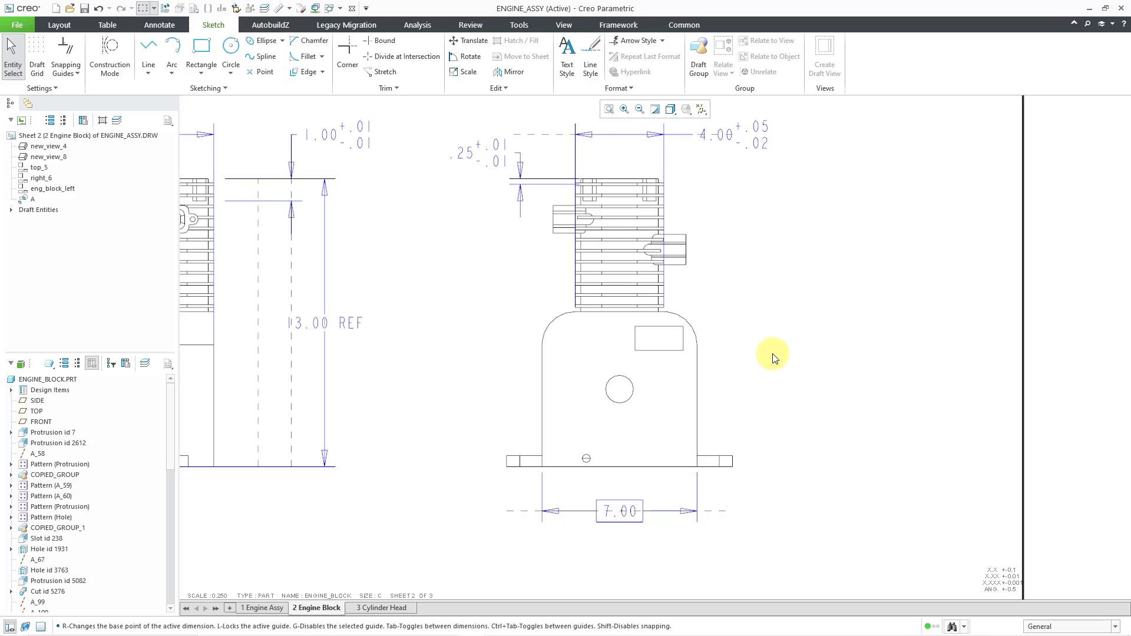
scroll(760, 380, up, 1)
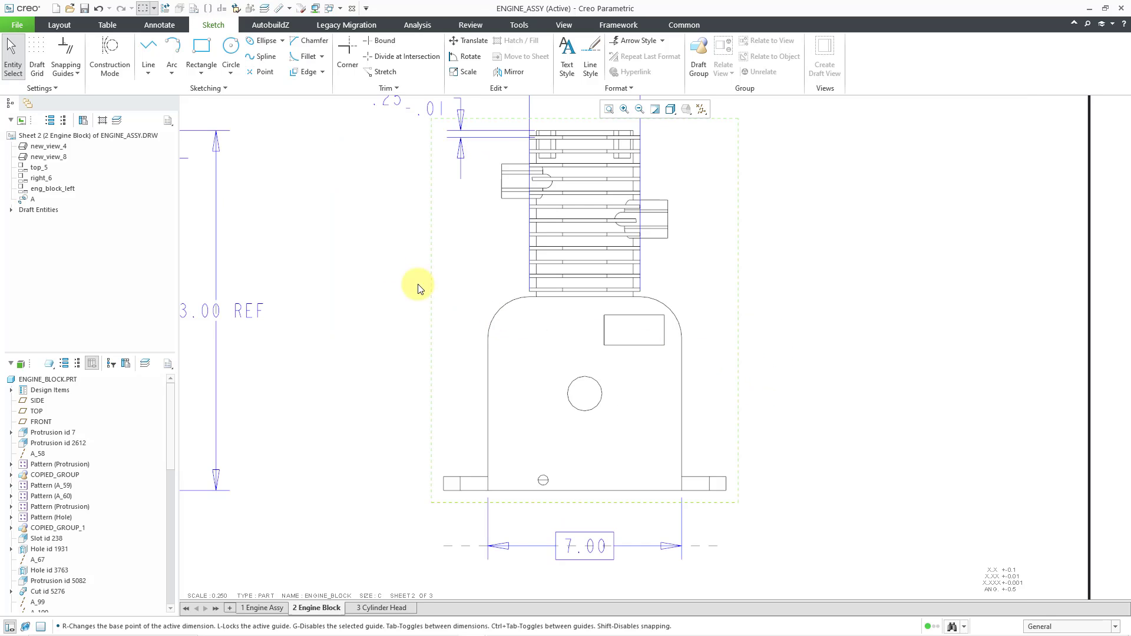
click(165, 27)
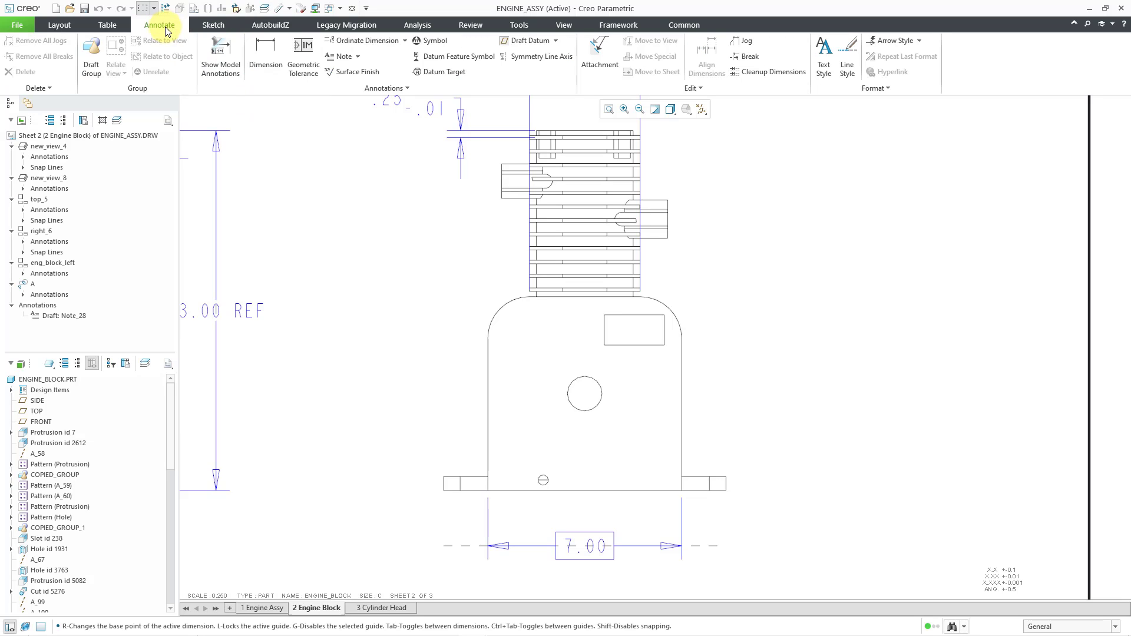
- Add a leader note 'APPLY PART MARKING IN THIS AREA' pointing to the rectangle's bottom edge
click(358, 56)
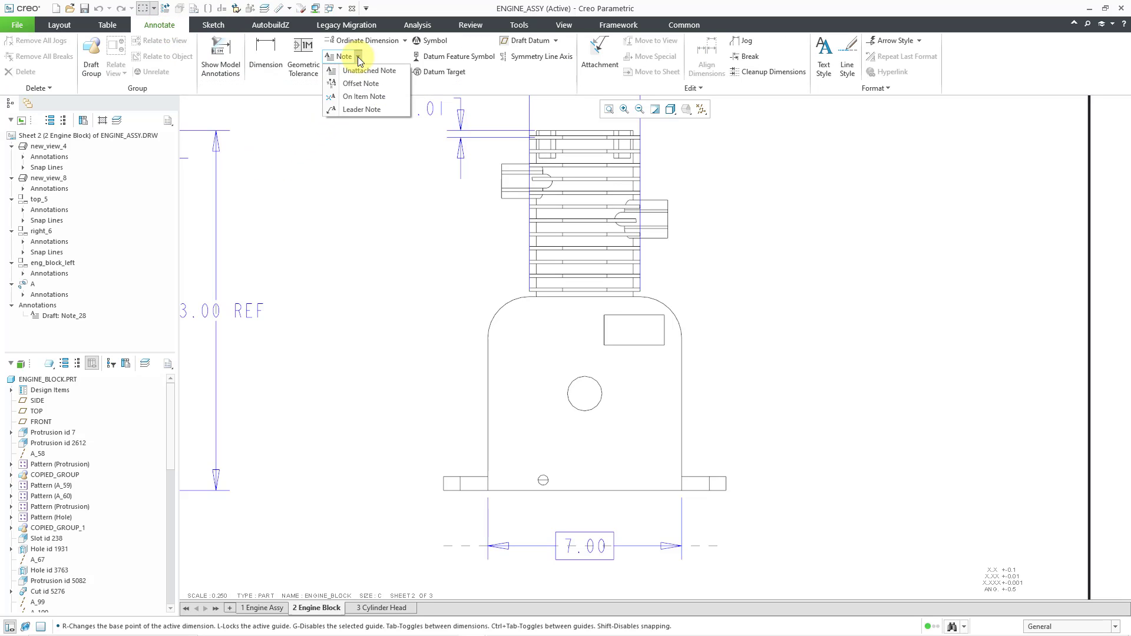
click(374, 110)
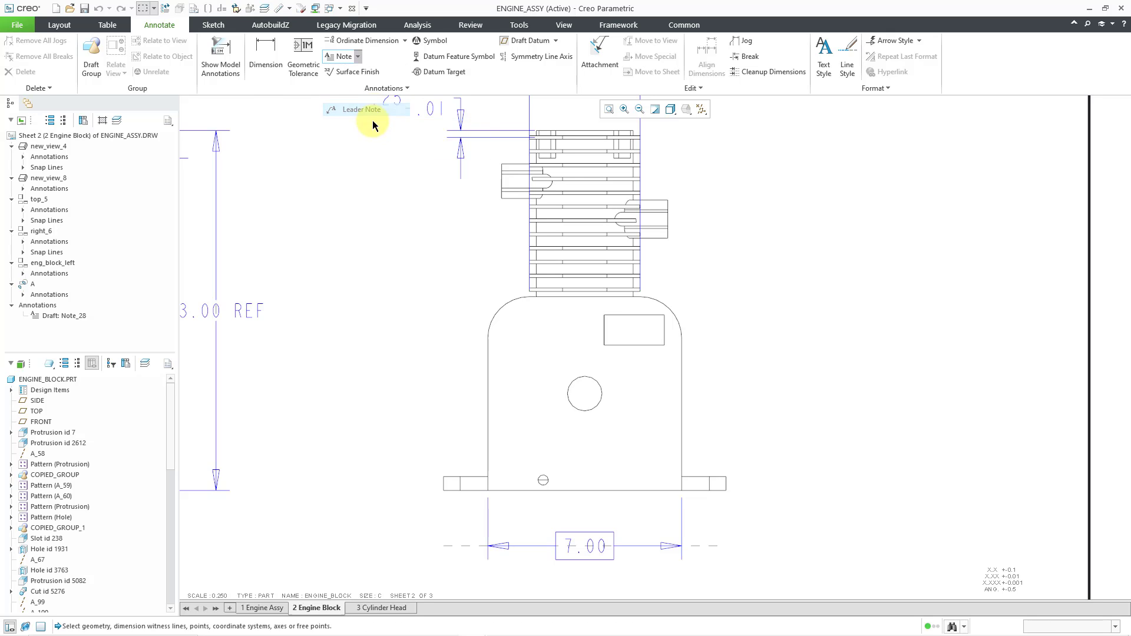
click(641, 349)
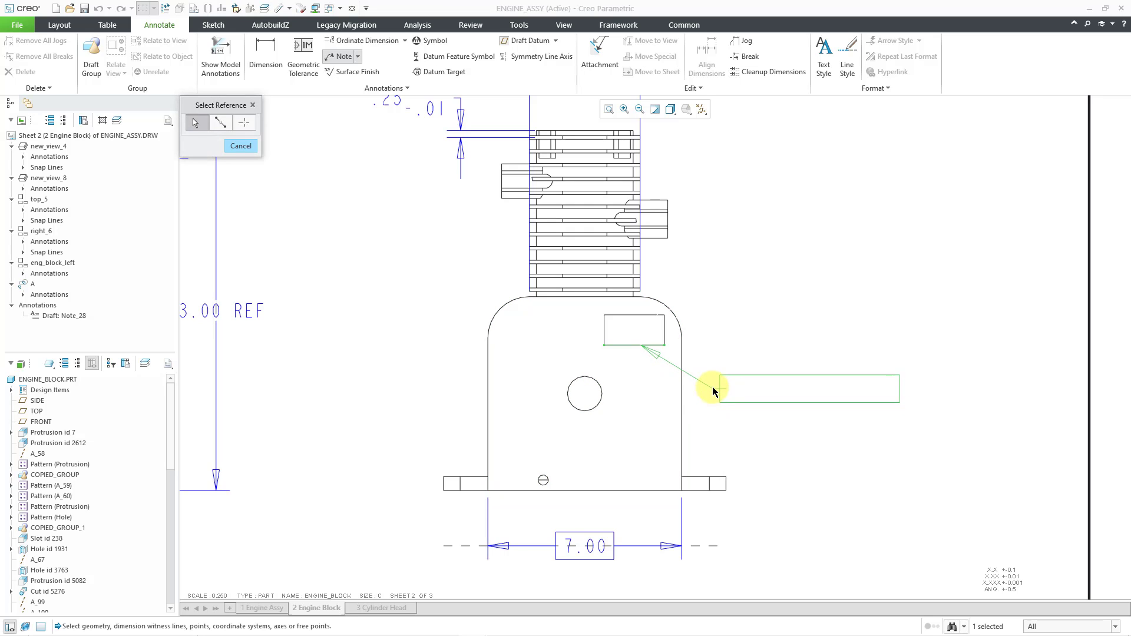
click(706, 389)
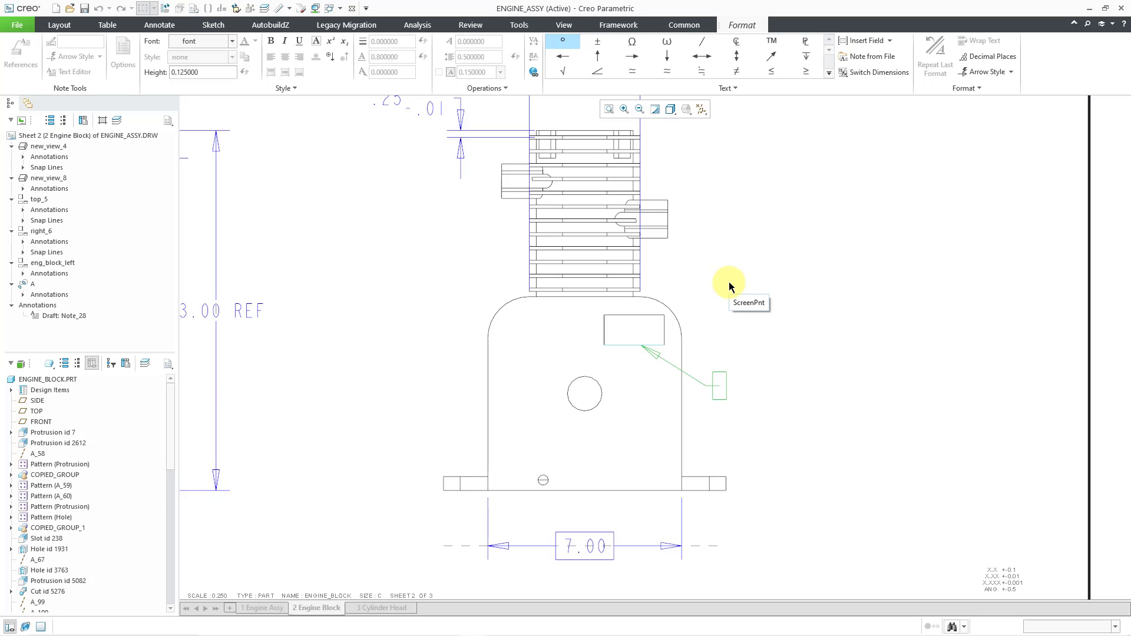
text(APPL)
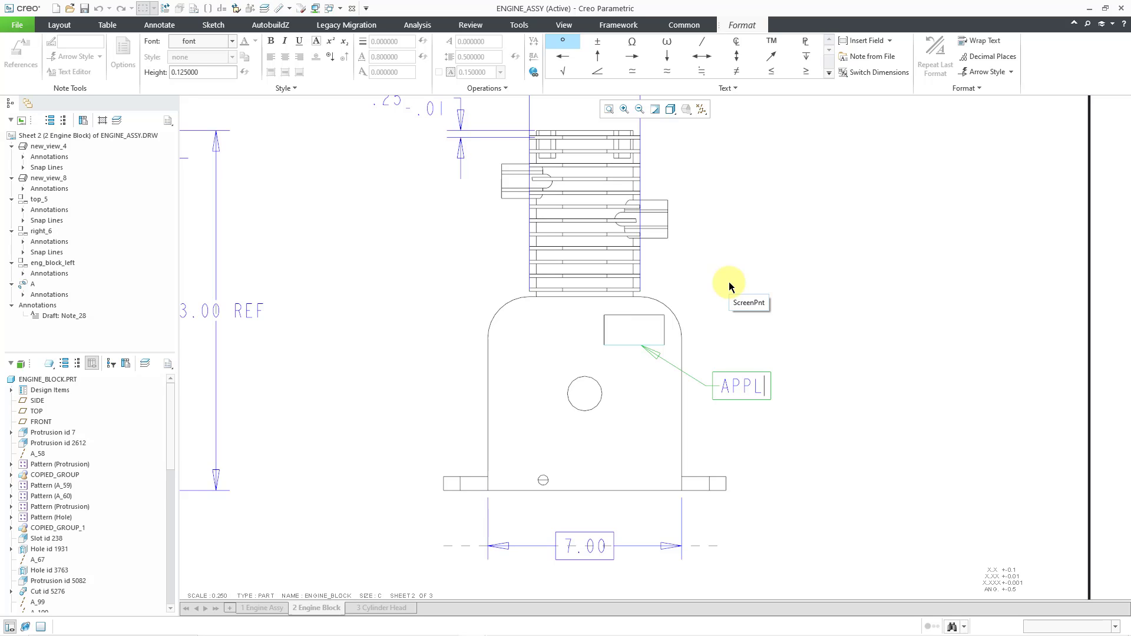
text(Y PART )
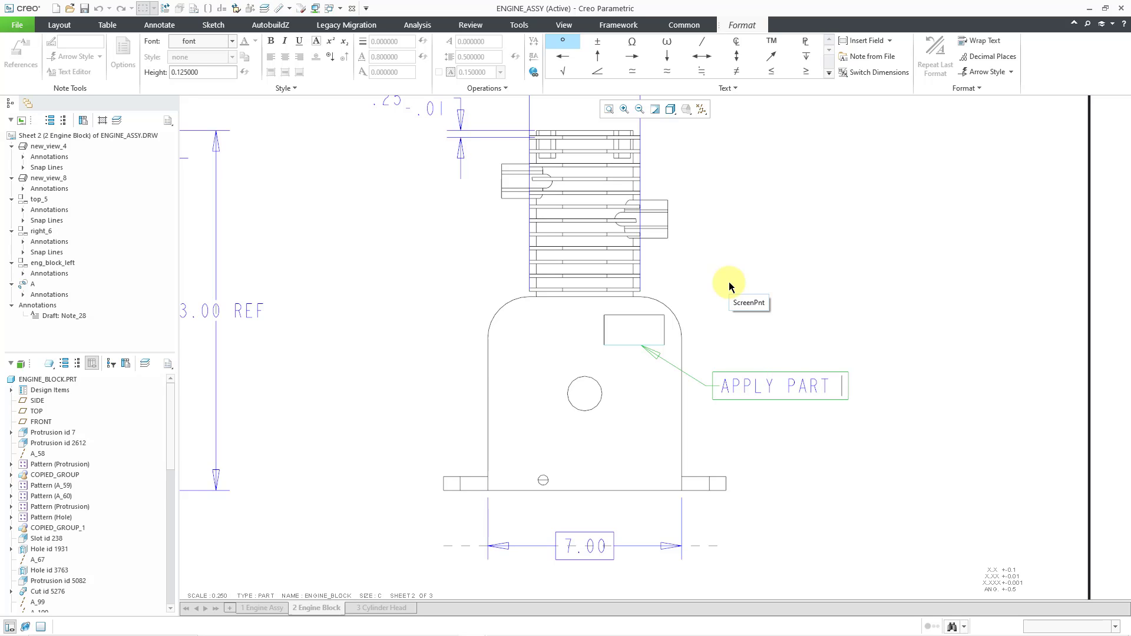
text(MARKING IN TH)
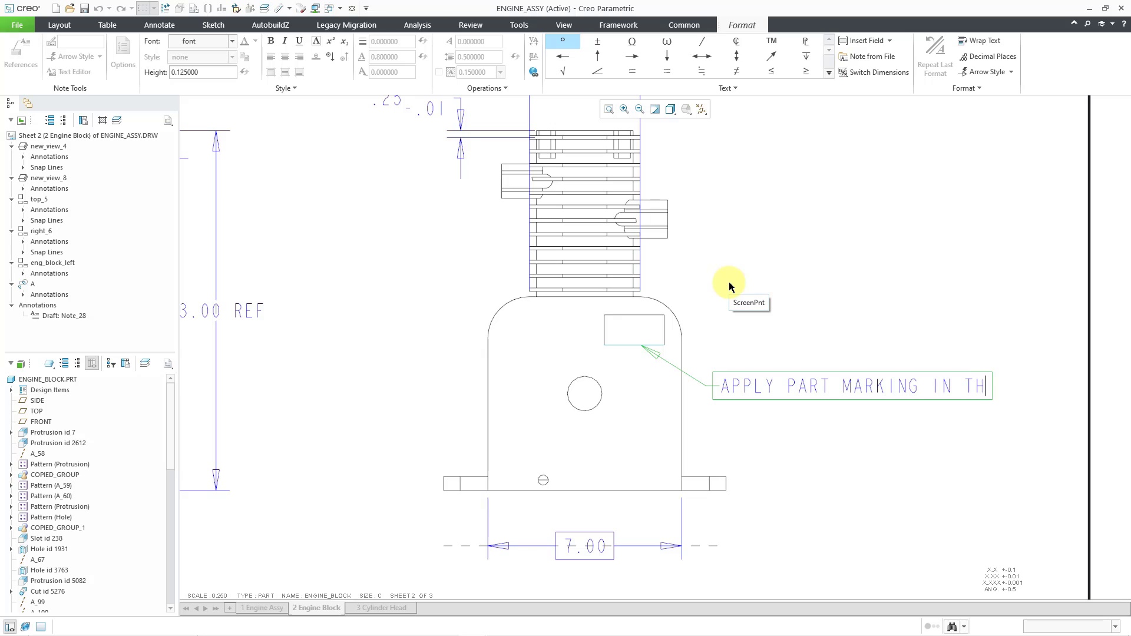
text(IS AREA)
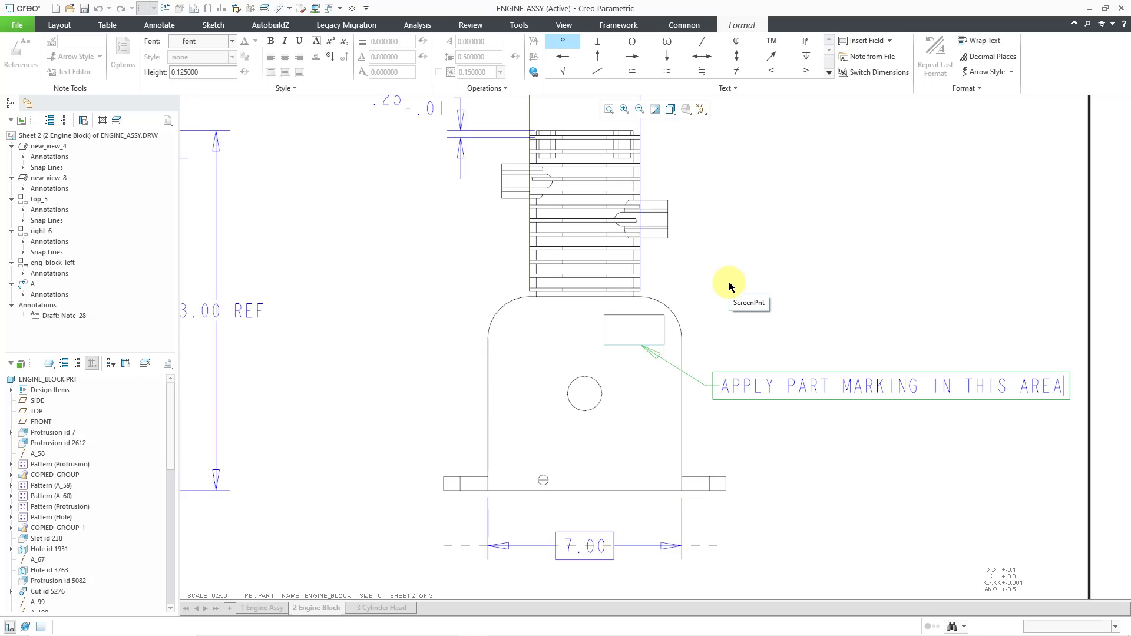
click(839, 285)
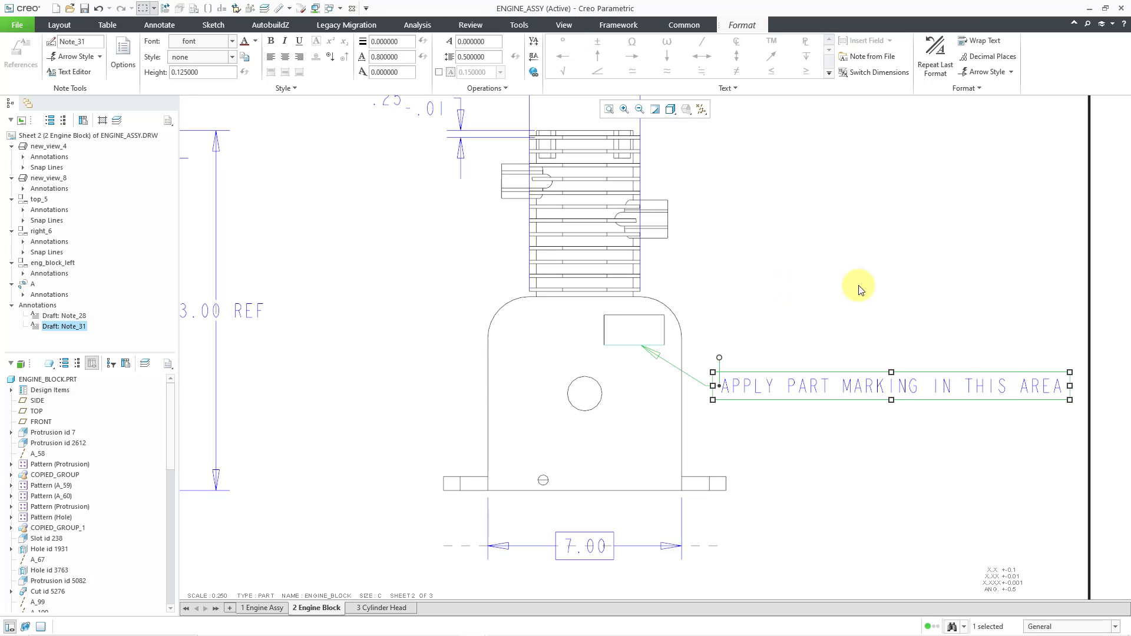
click(859, 289)
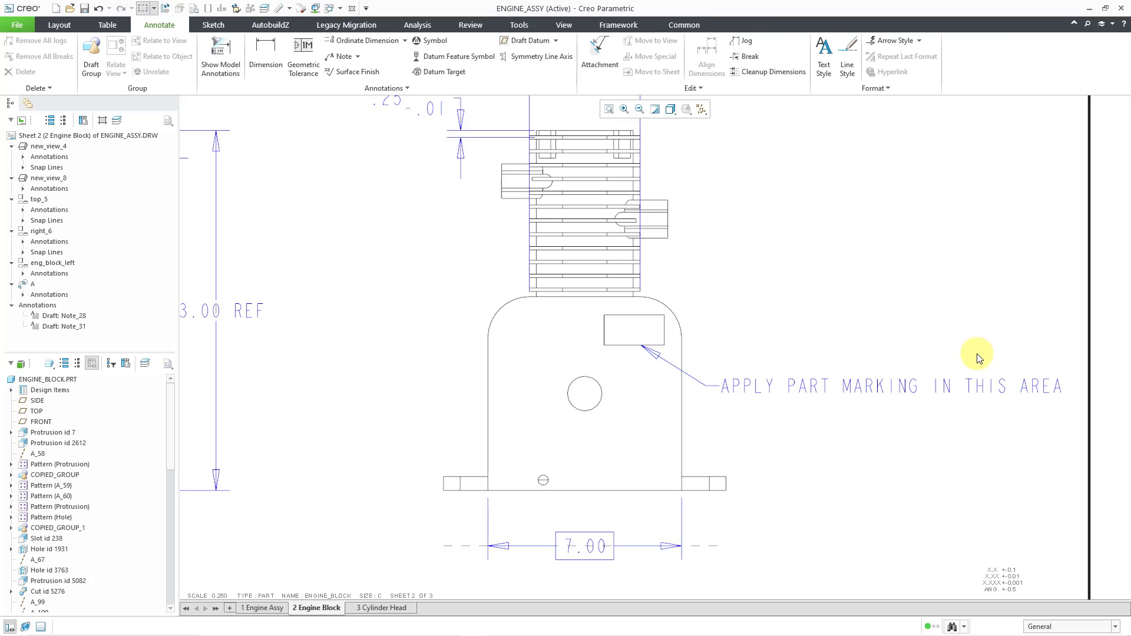
- Narrow the part marking note so its text wraps onto two lines
click(983, 384)
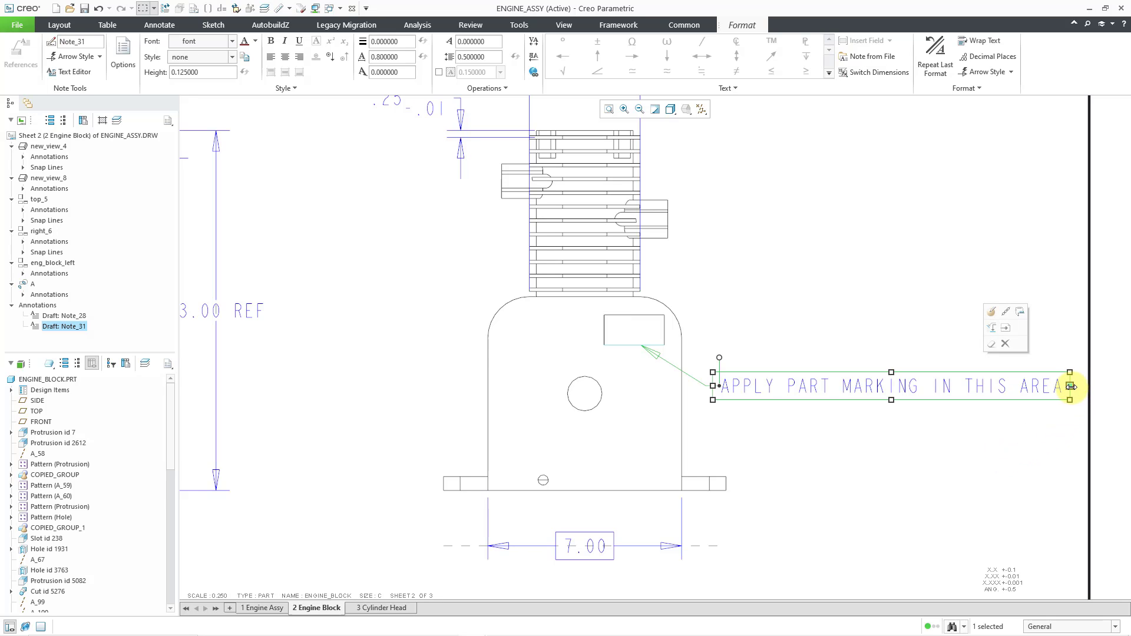
drag(1070, 386, 962, 383)
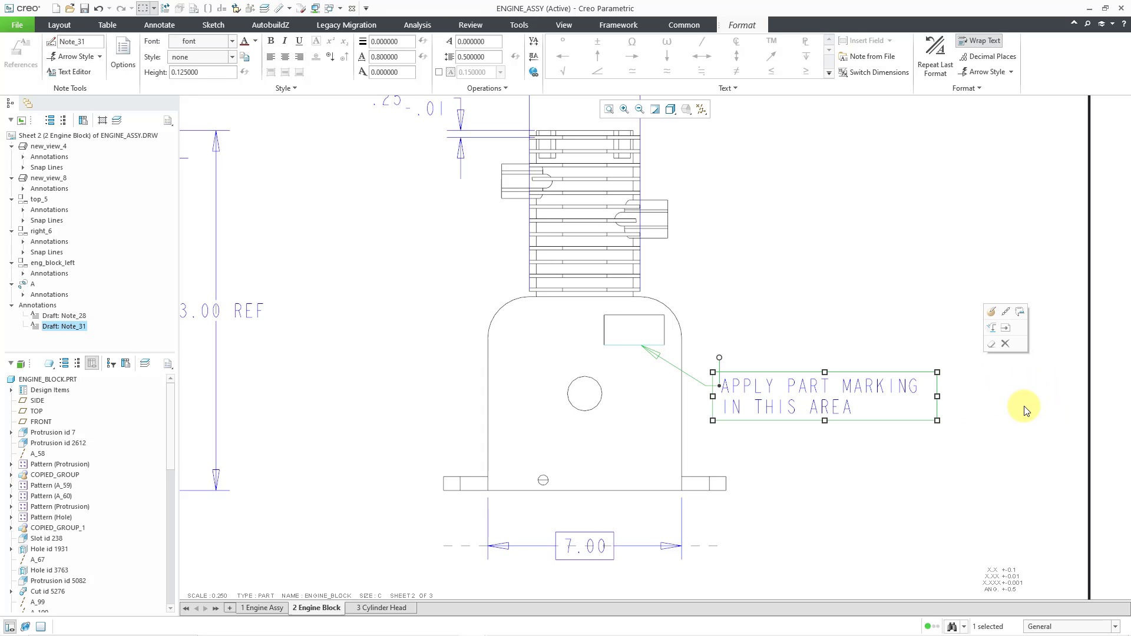
click(1025, 411)
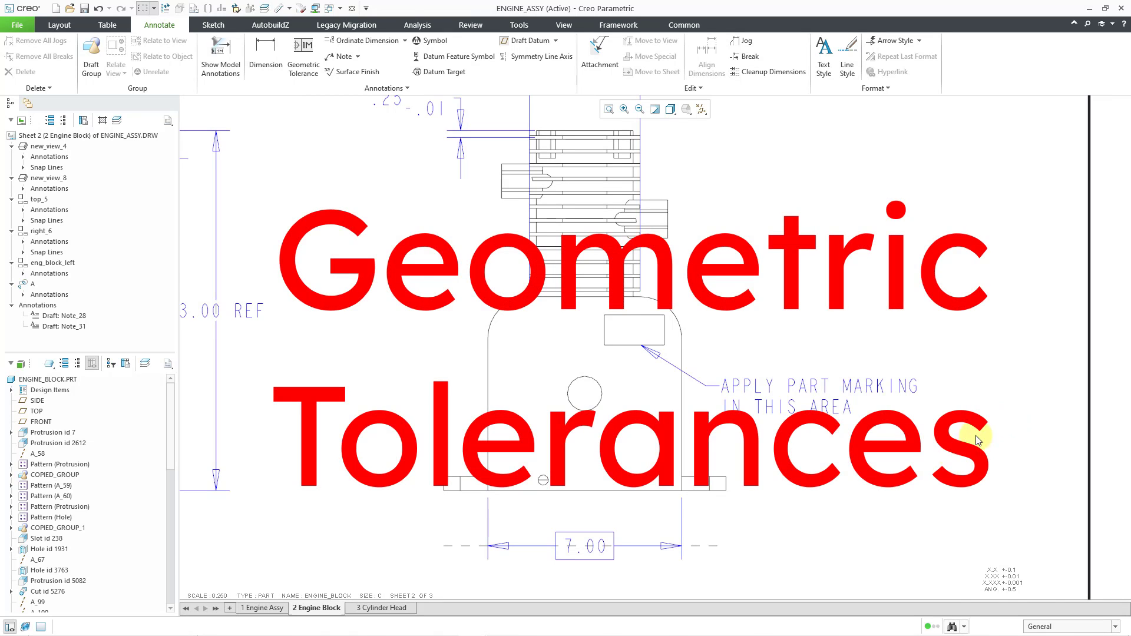
- Open the ENGINE_BLOCK part in its own window from the model tree
scroll(825, 468, down, 4)
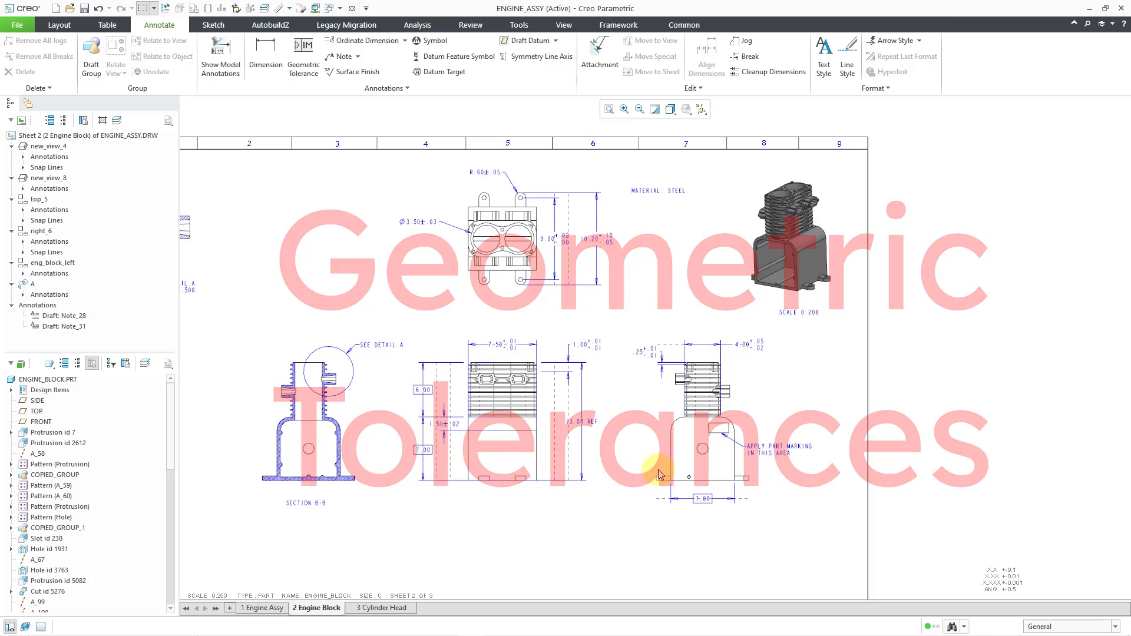
scroll(654, 470, down, 3)
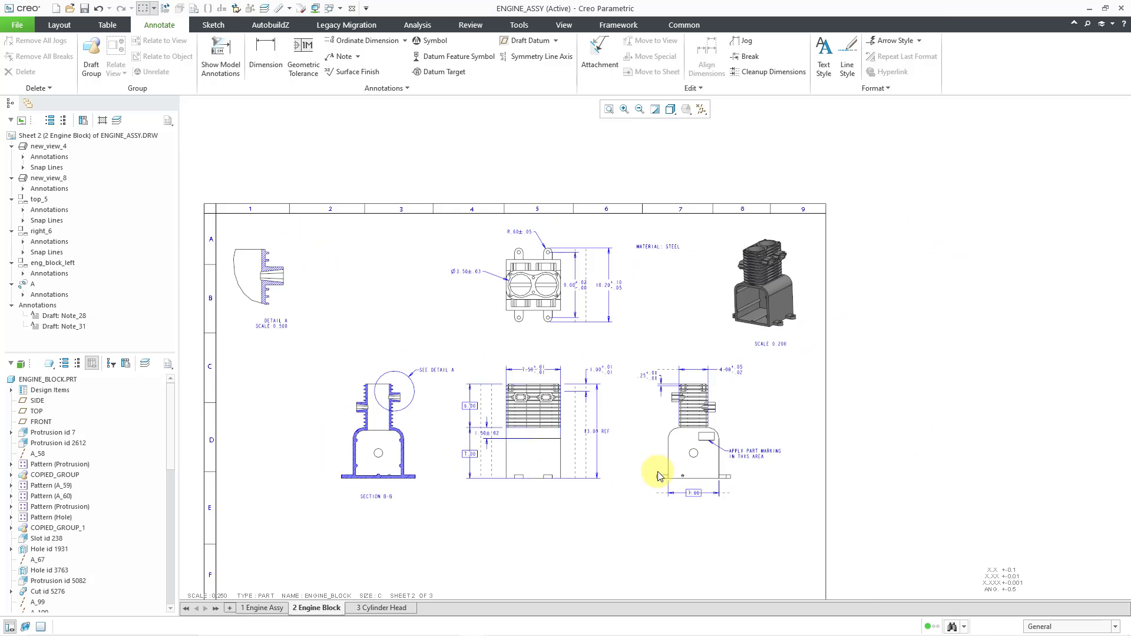
click(64, 381)
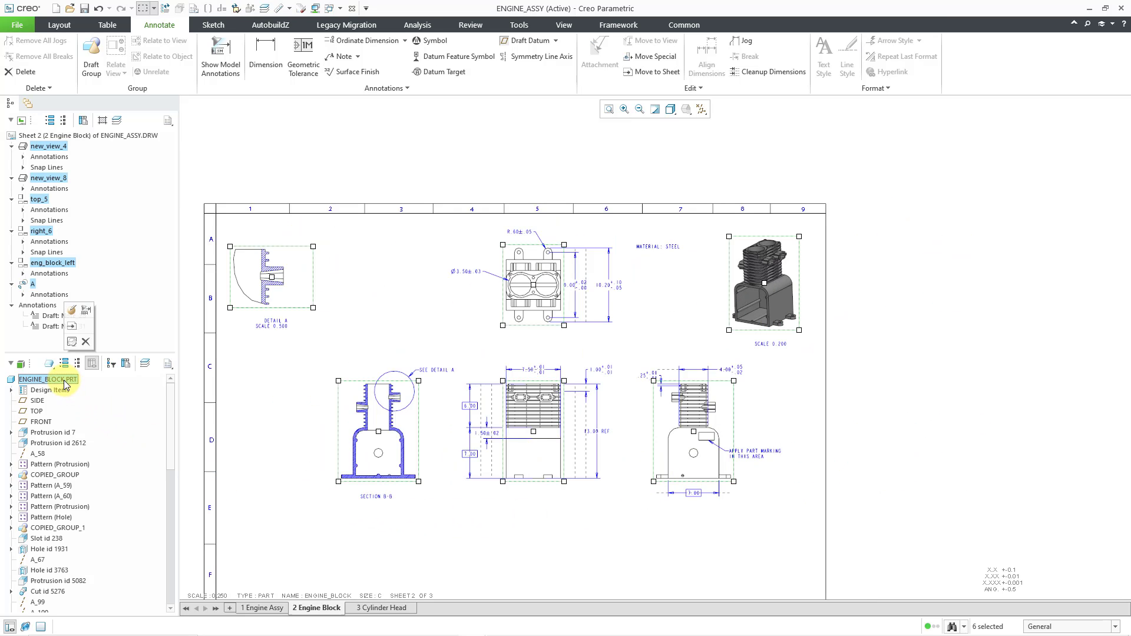
right_click(65, 384)
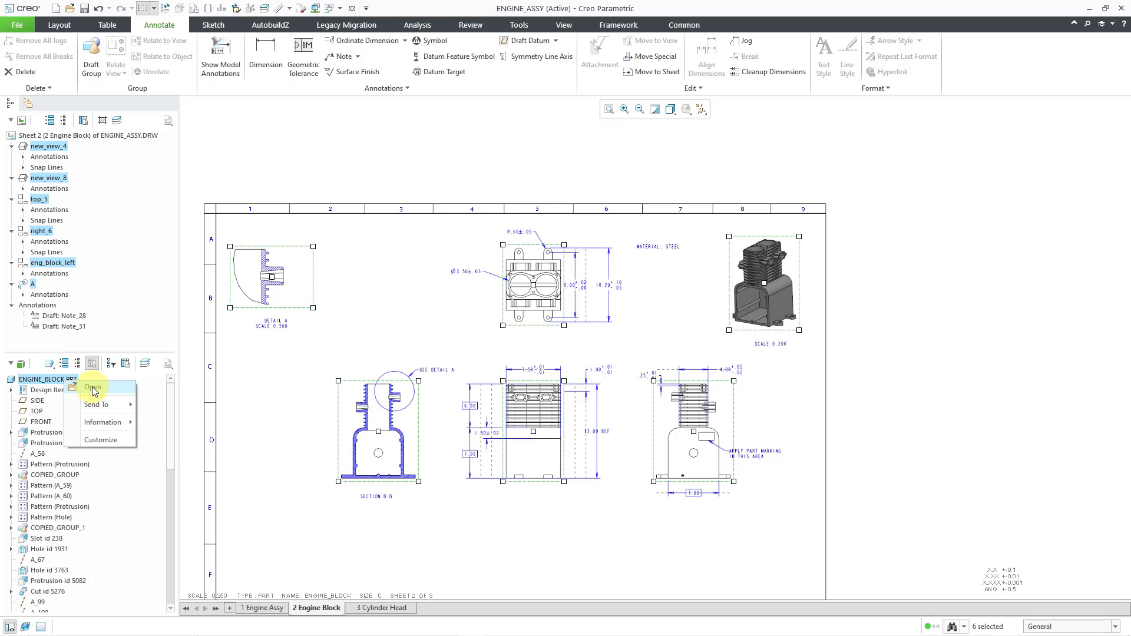
click(93, 388)
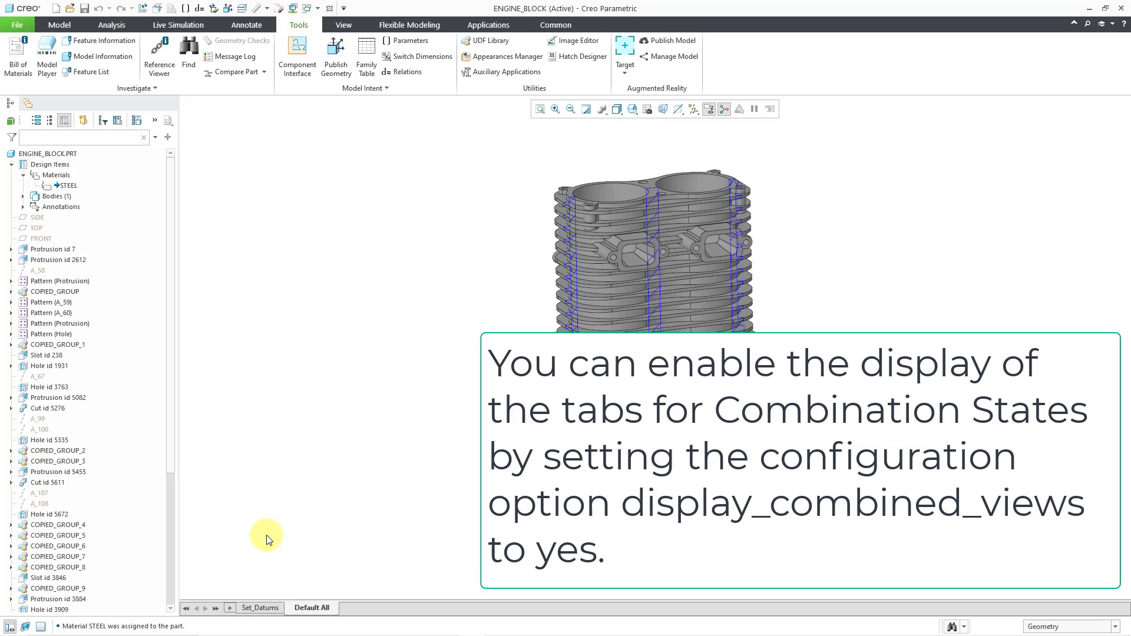
- Show the Set_Datums state in standard orientation with the spin center hidden
click(265, 607)
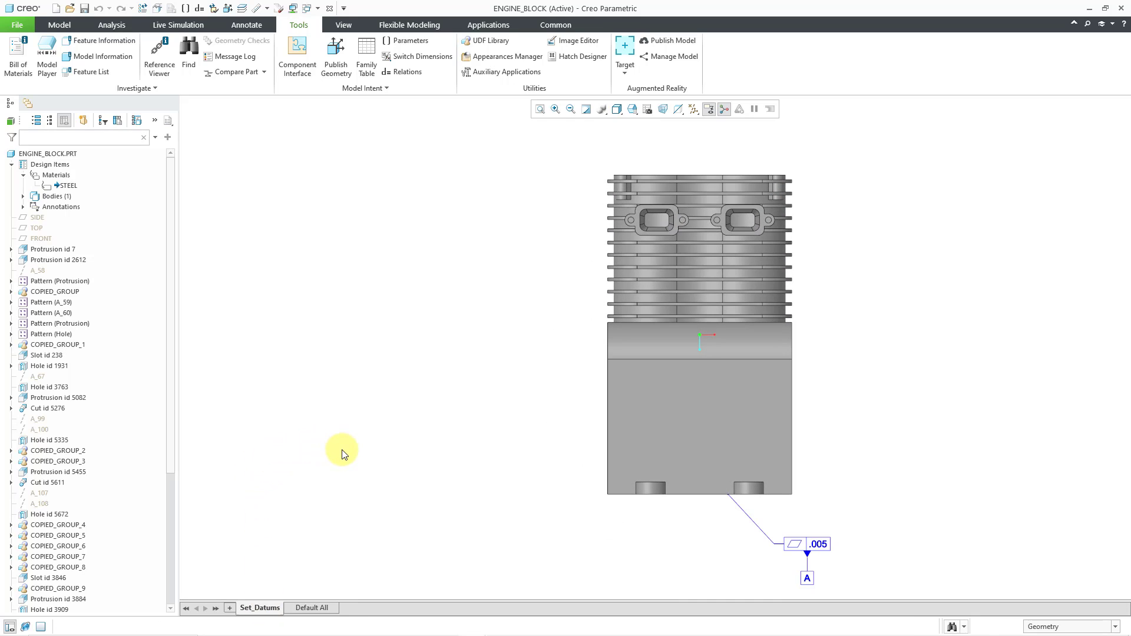
shift+middle_drag(410, 484, 294, 477)
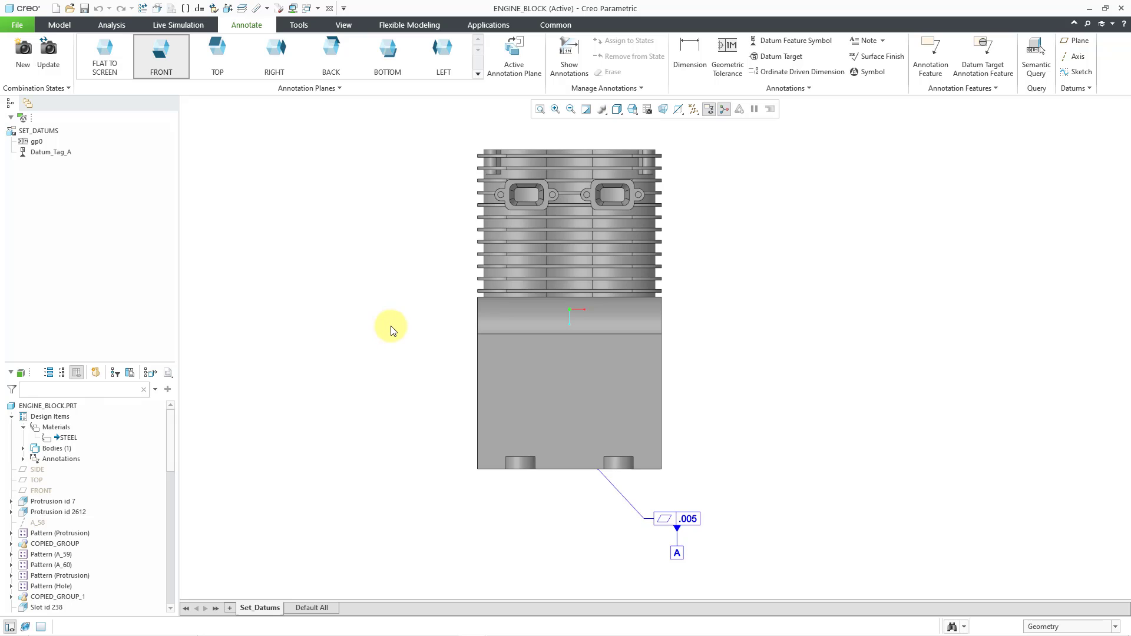
key(ctrl+d)
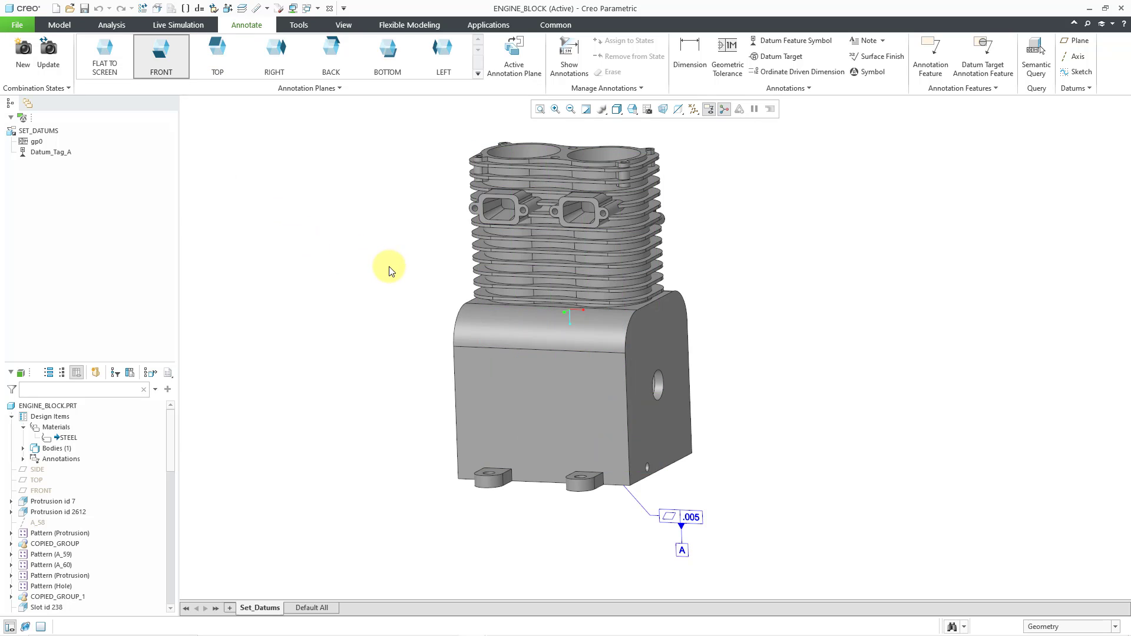
middle_drag(391, 260, 387, 272)
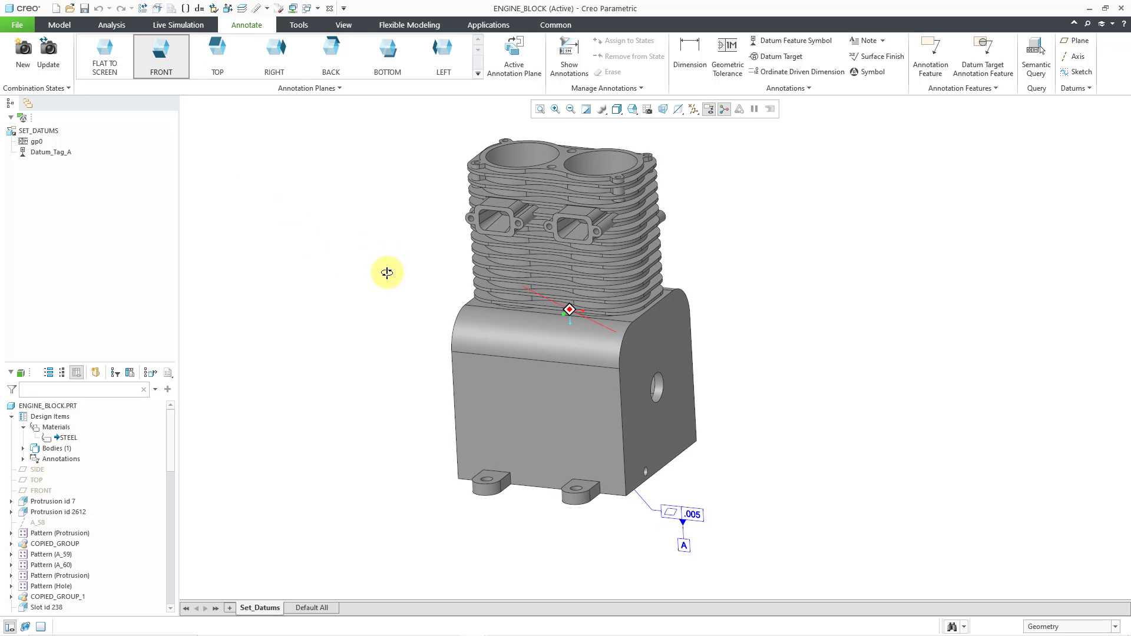
click(727, 110)
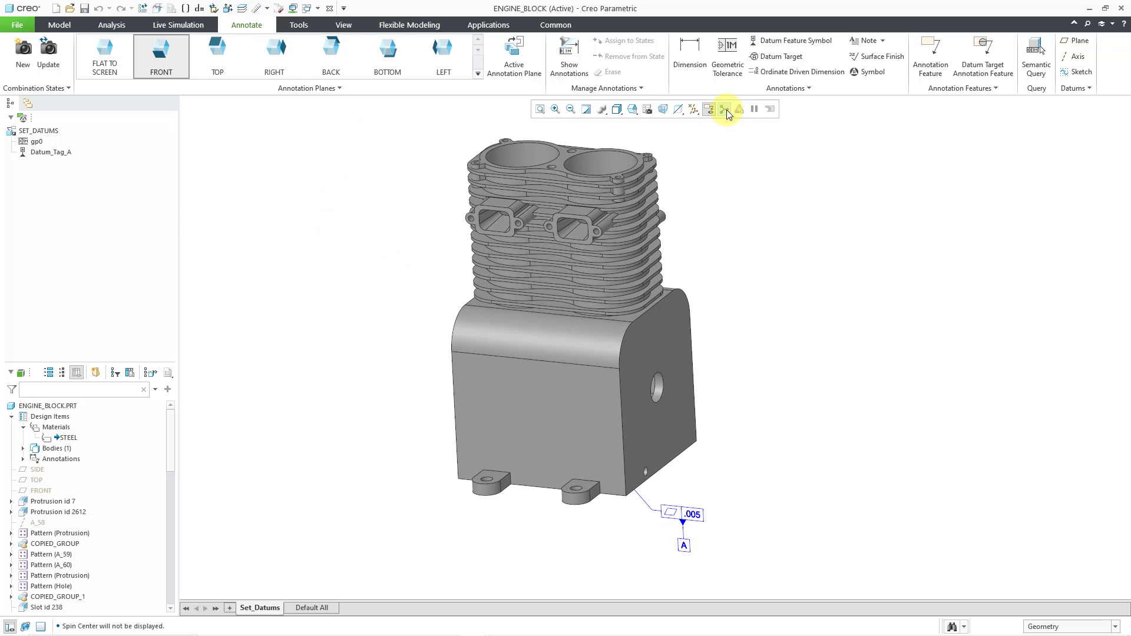
- With TOP as the annotation plane, place a new geometric tolerance frame on the block face
click(218, 57)
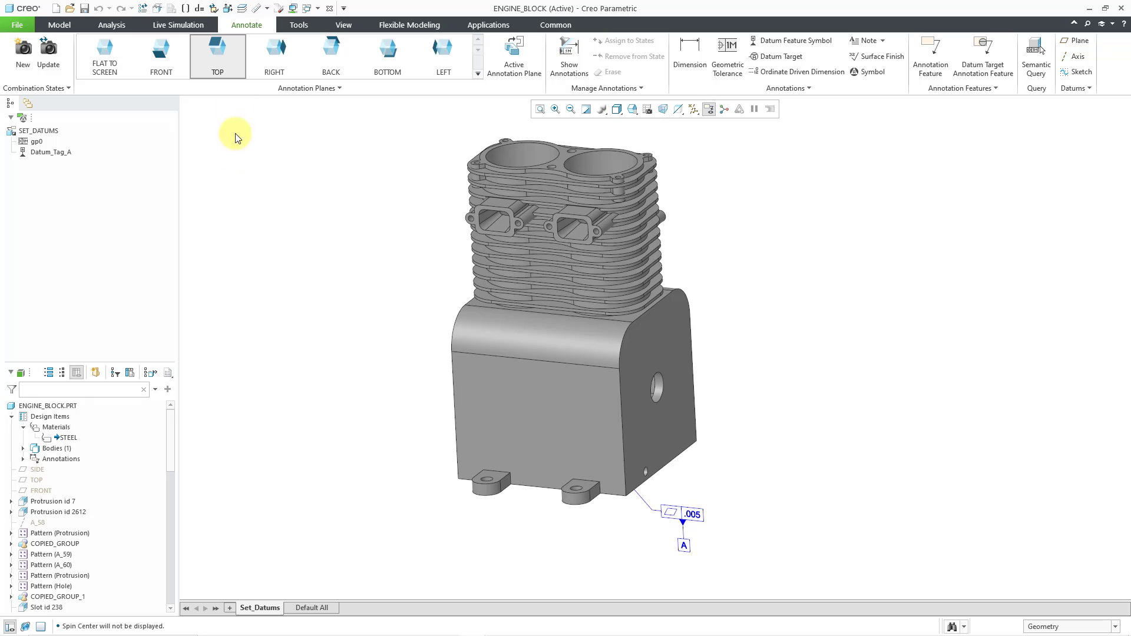
click(225, 73)
click(734, 57)
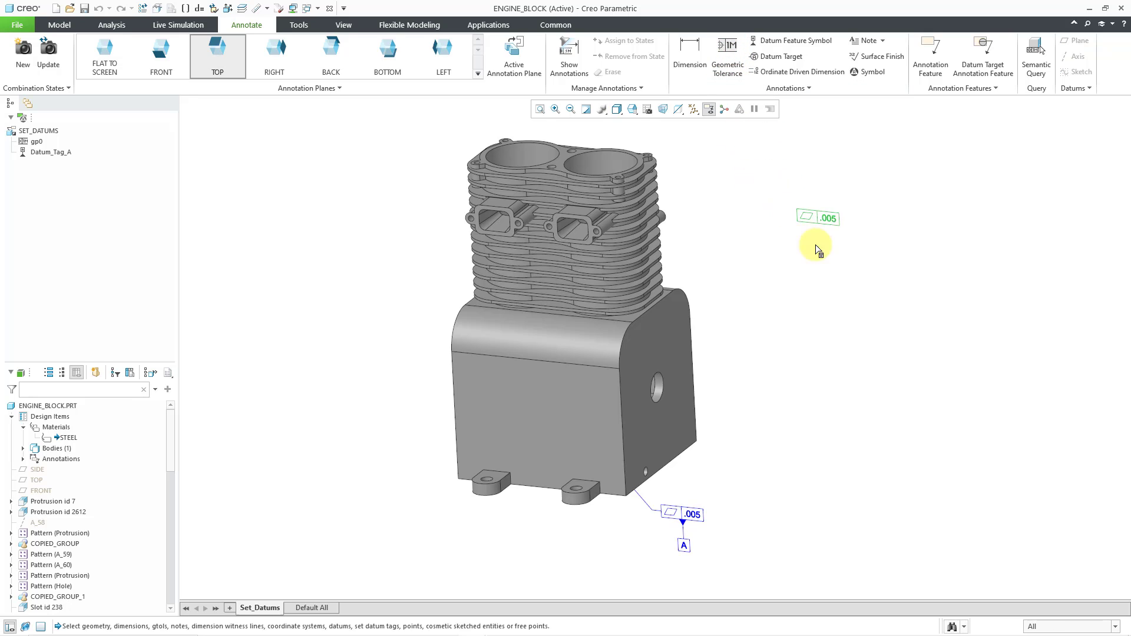
click(670, 343)
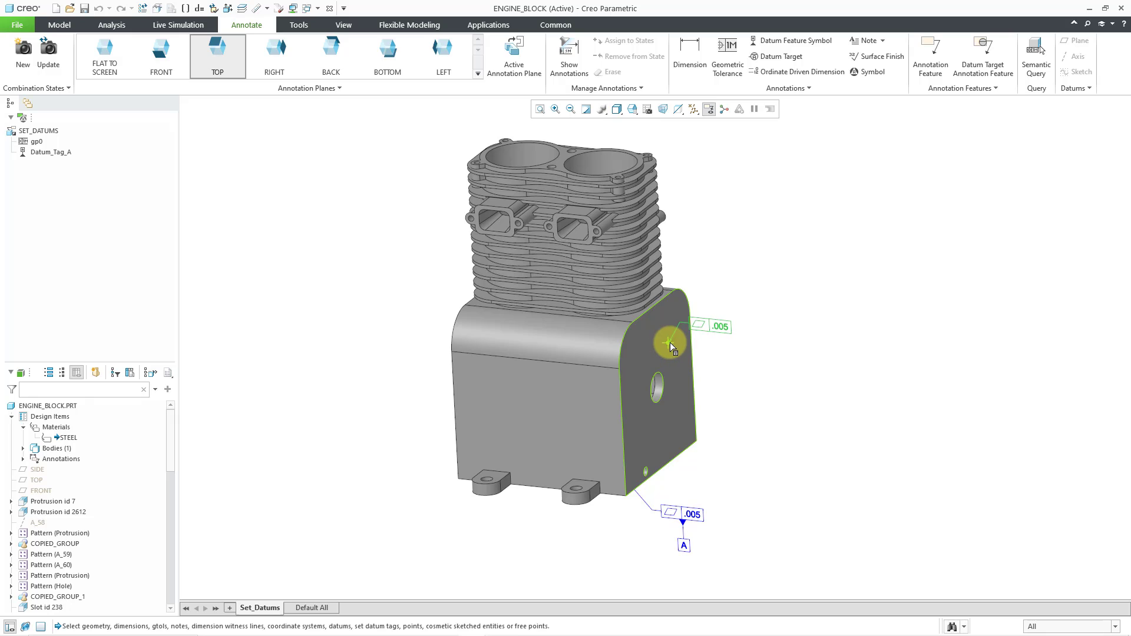
middle_click(726, 285)
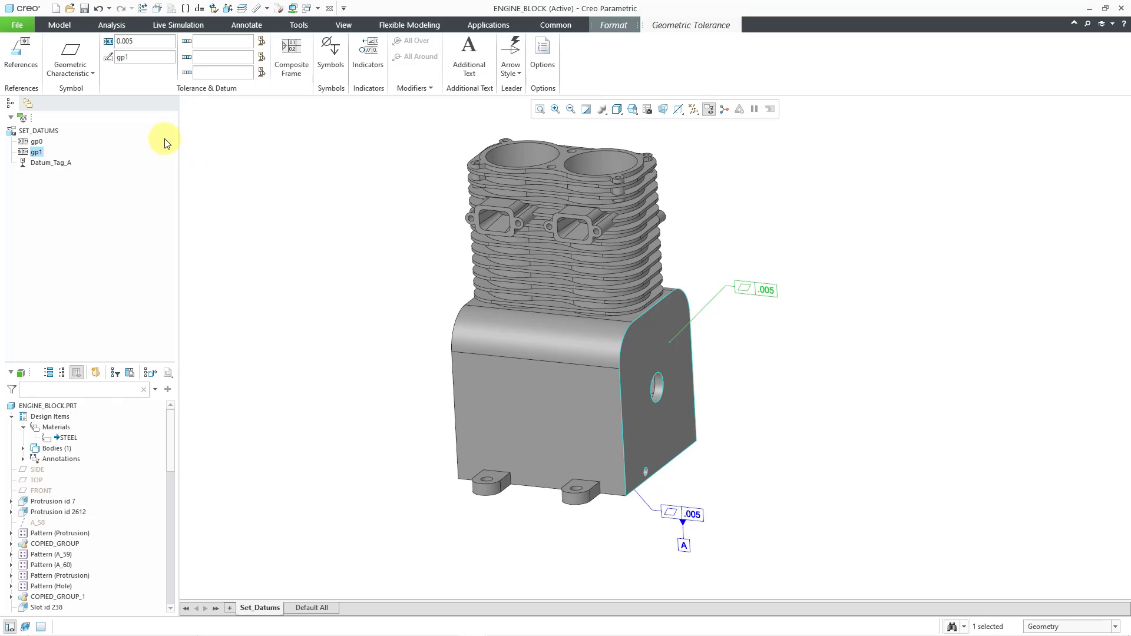
- Make it a perpendicularity tolerance of .01 referenced to primary datum A
click(88, 75)
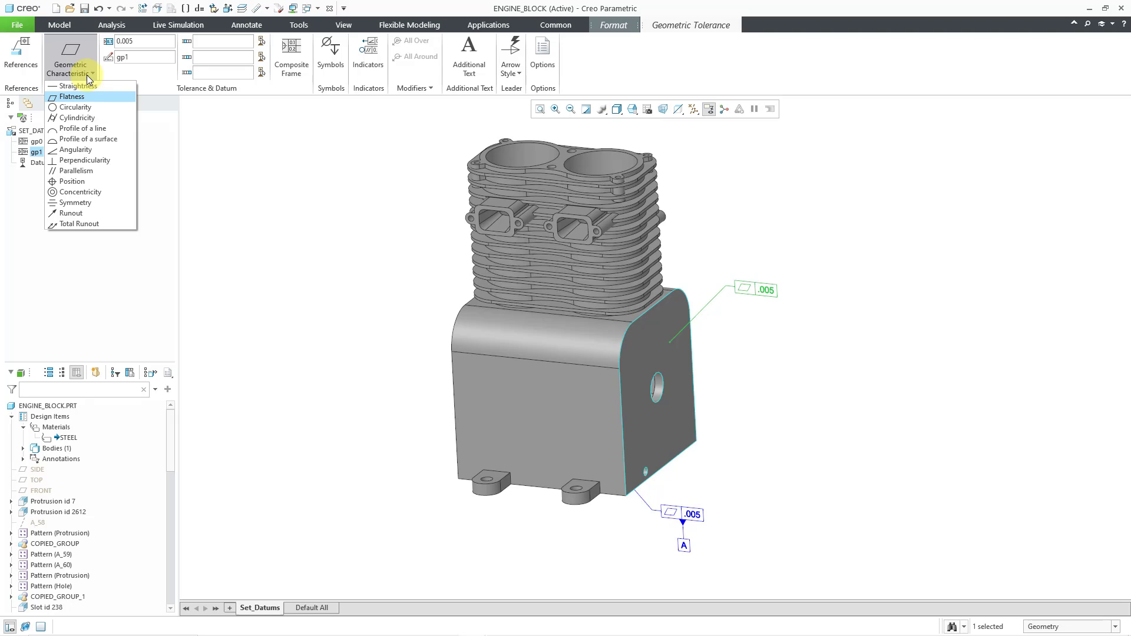
click(87, 163)
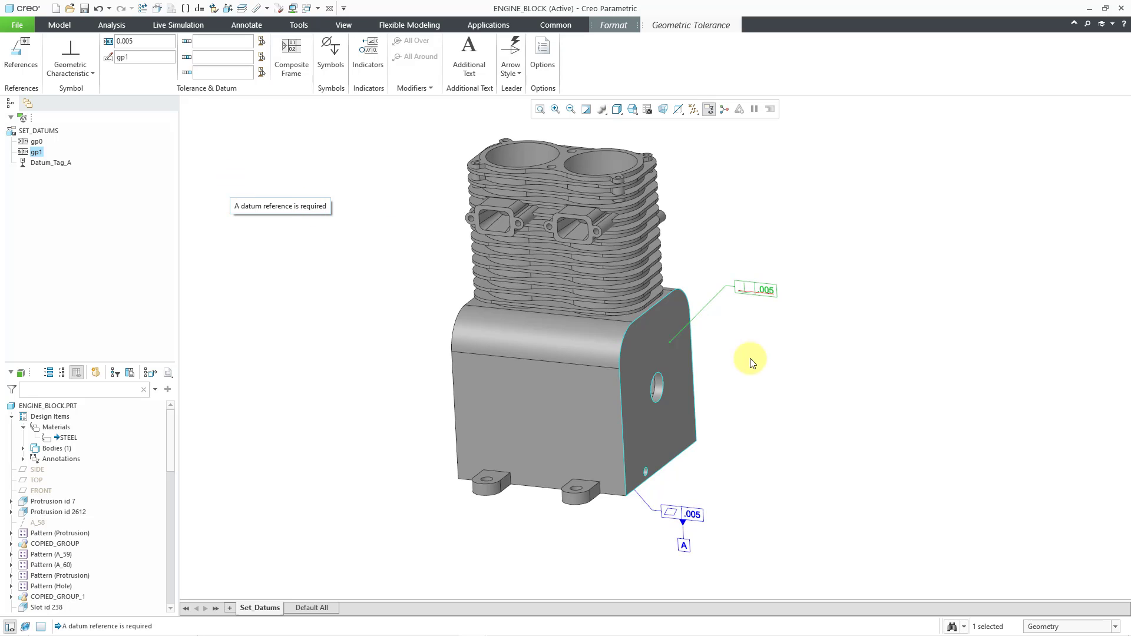
scroll(765, 441, down, 2)
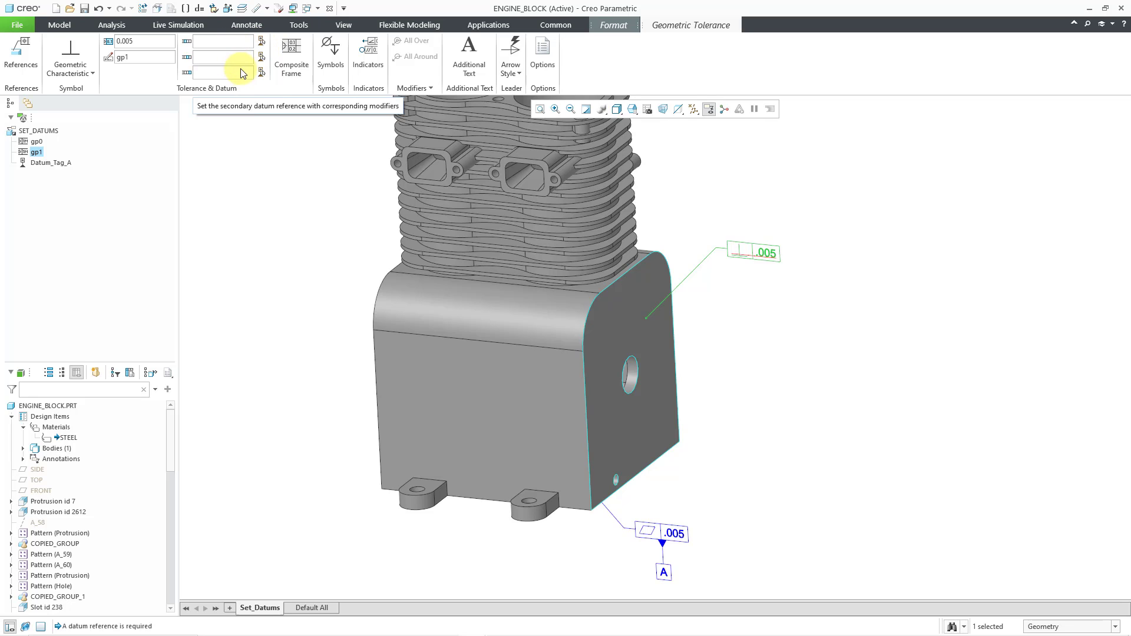
click(262, 47)
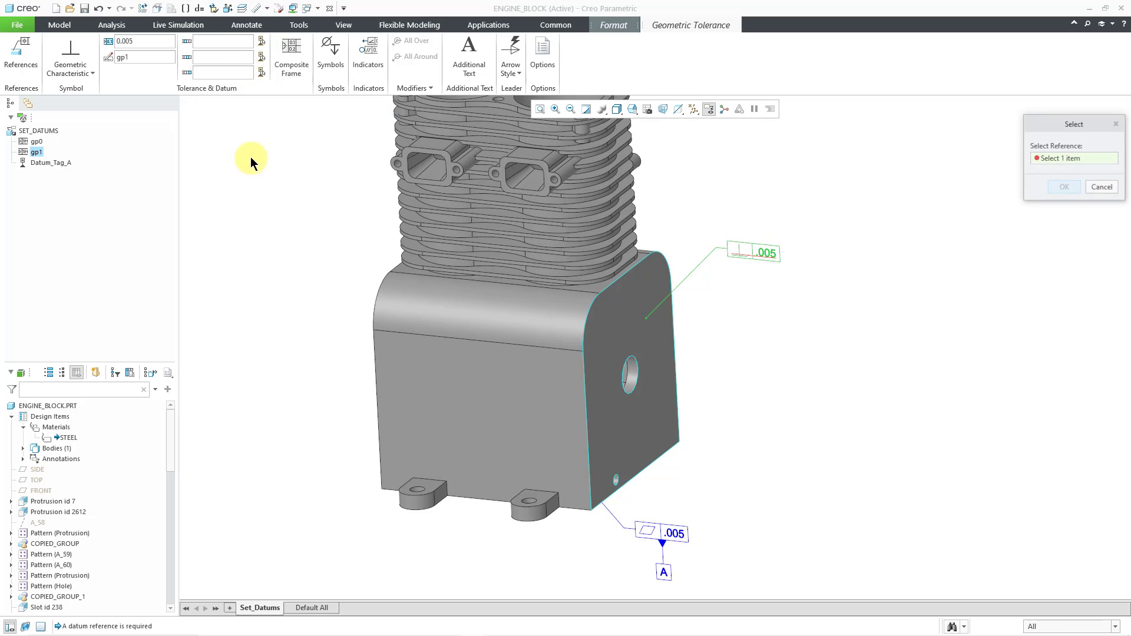
click(662, 577)
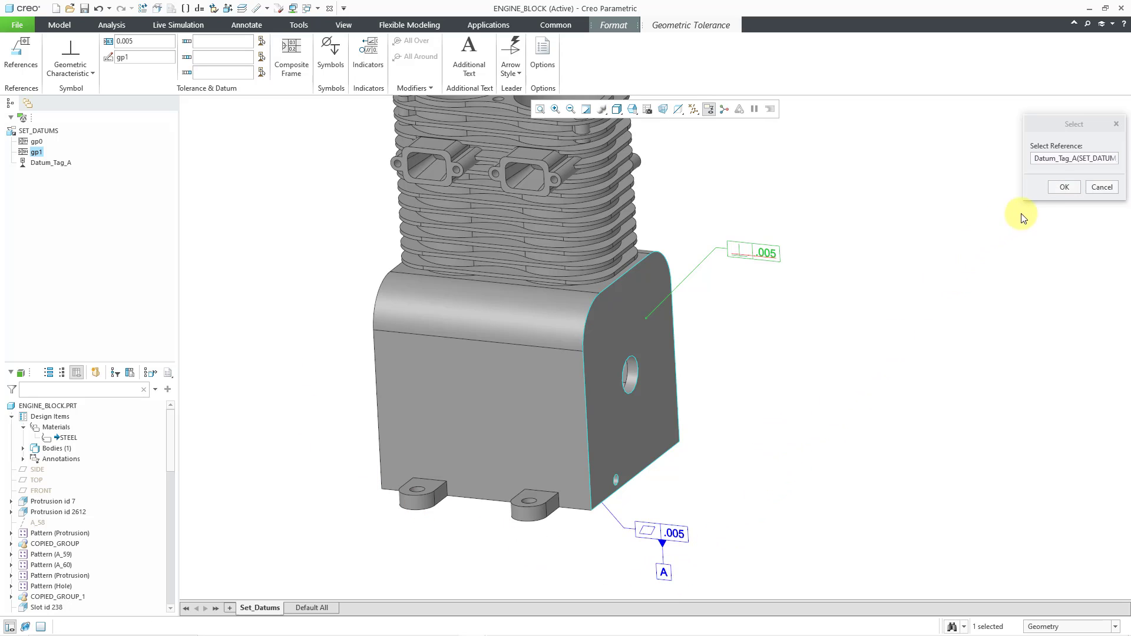
click(1055, 187)
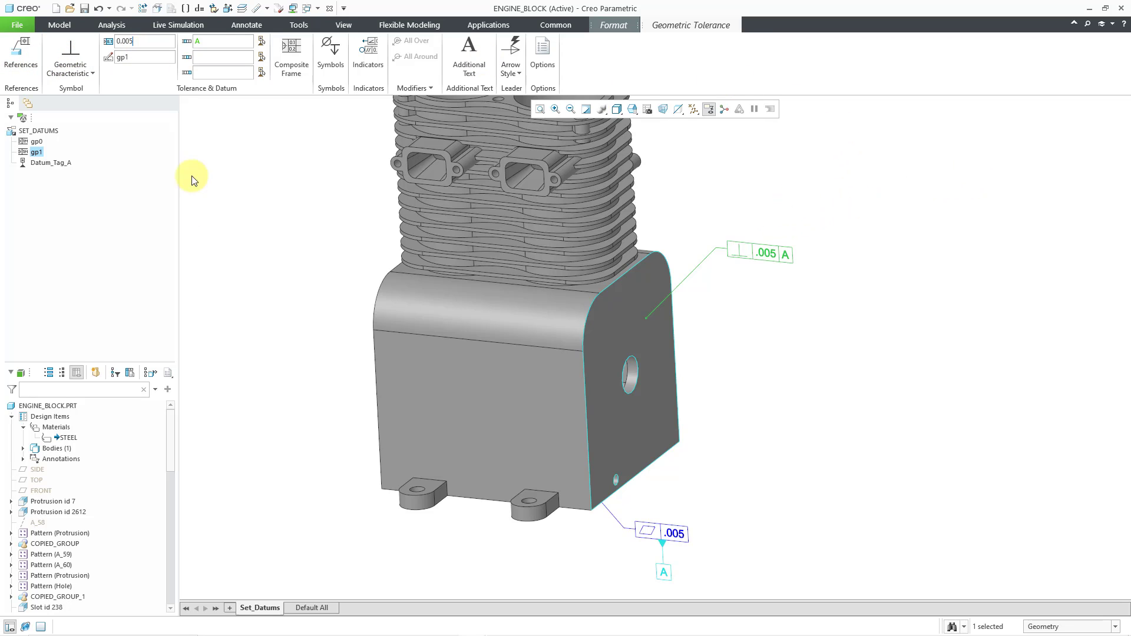
key(BackSpace)
key(BackSpace)
click(238, 217)
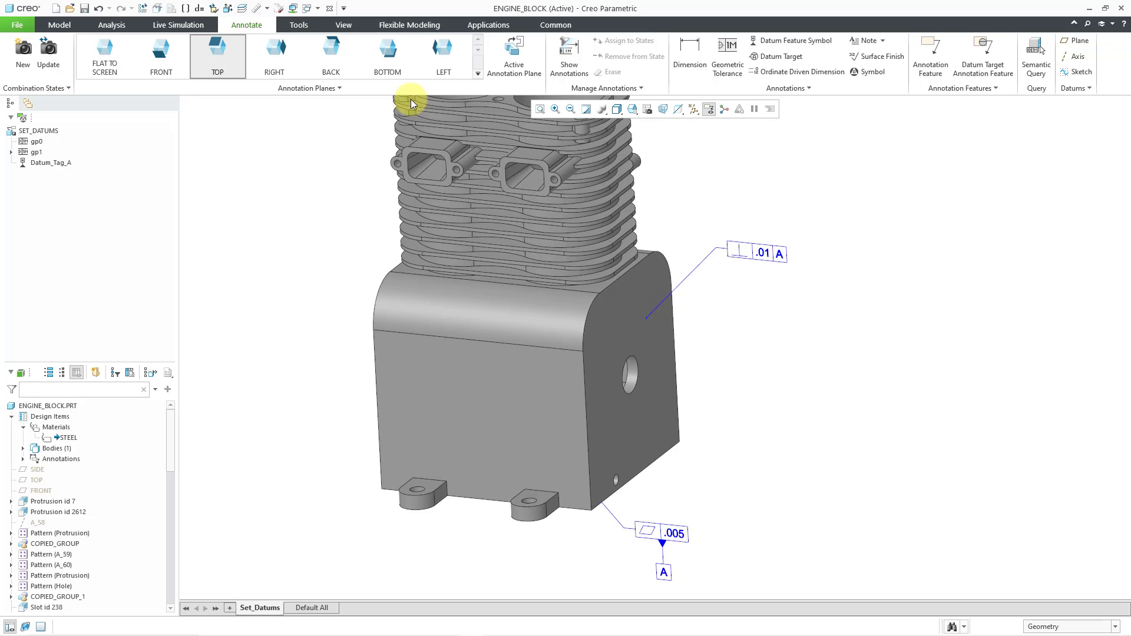
- Hang datum feature symbol B below the .01 A perpendicularity frame
click(794, 44)
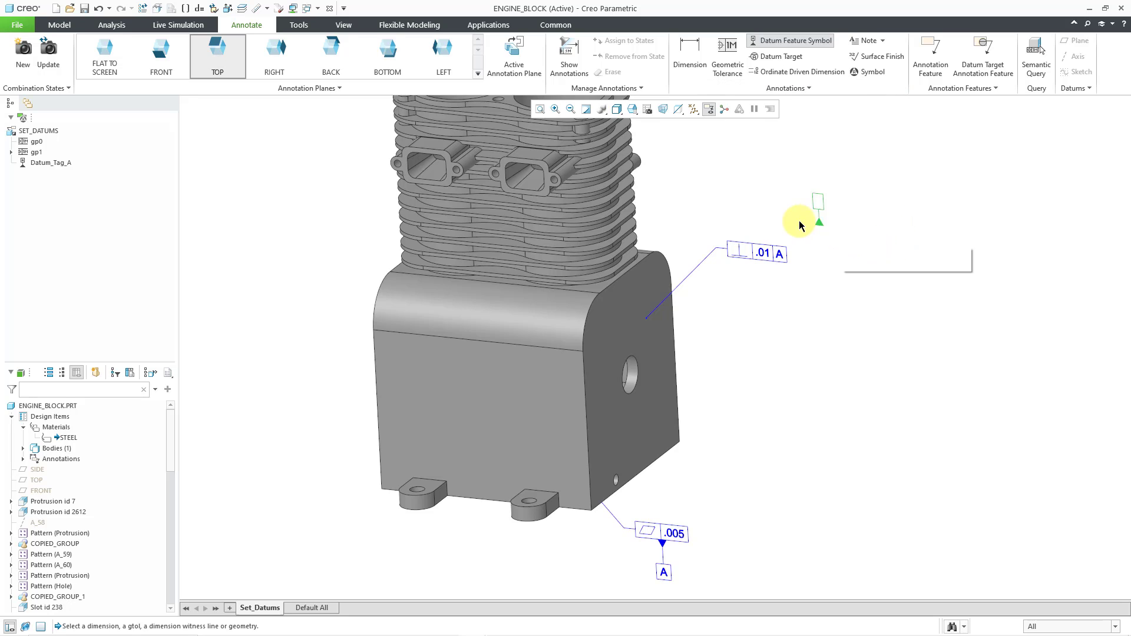
click(768, 257)
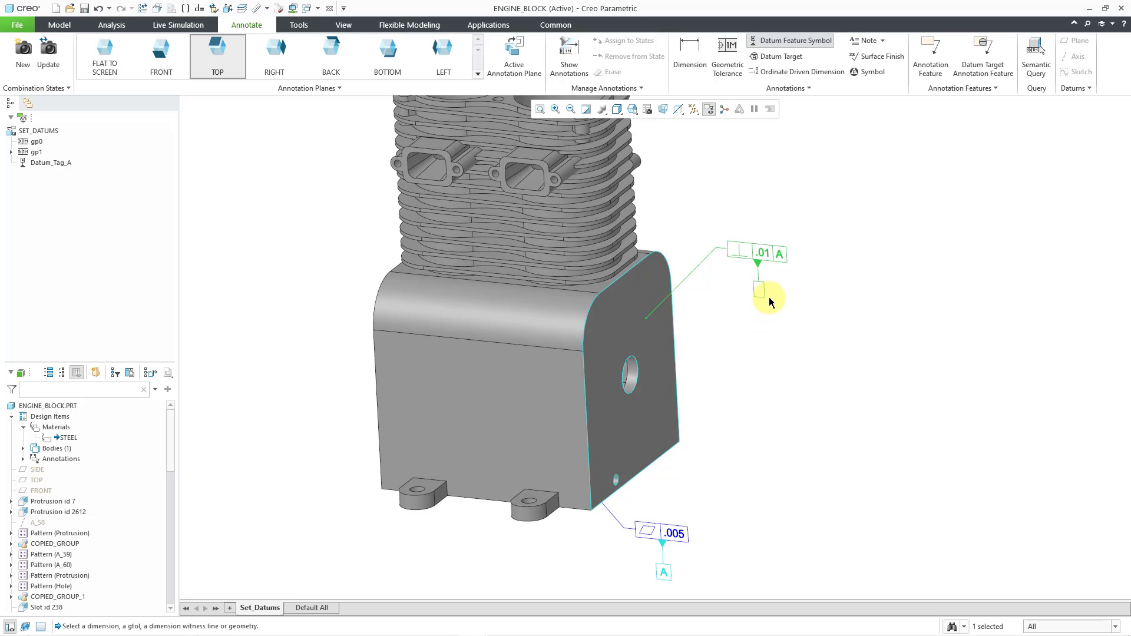
click(769, 297)
click(845, 337)
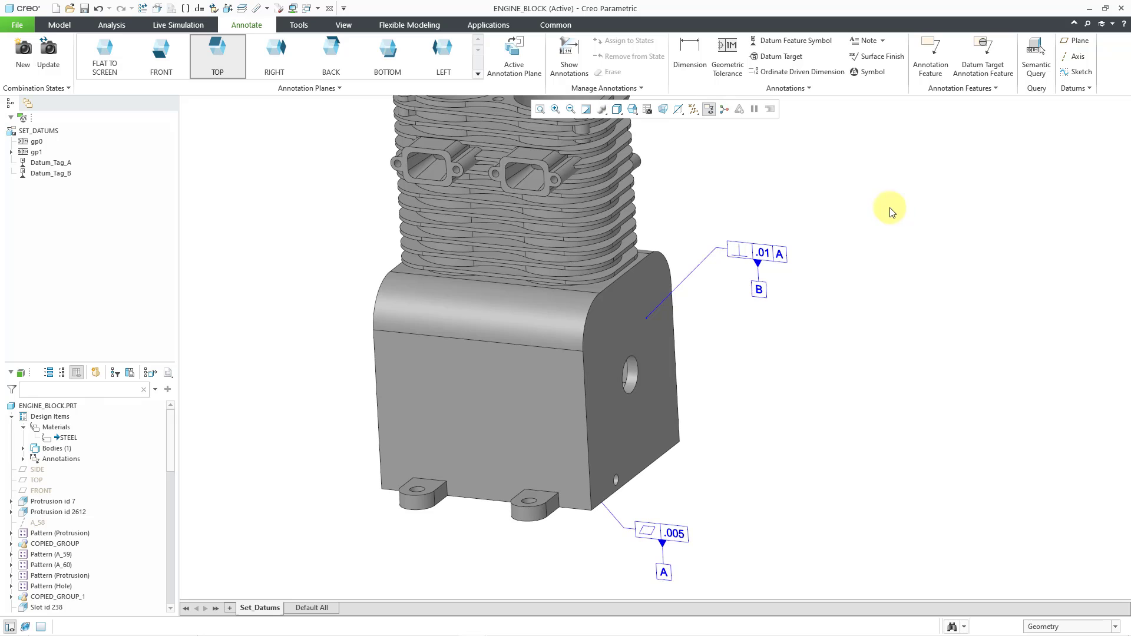
click(317, 8)
- In the ENGINE_ASSY drawing, show both gp0 and gp1 geometric tolerances on the front view
click(330, 34)
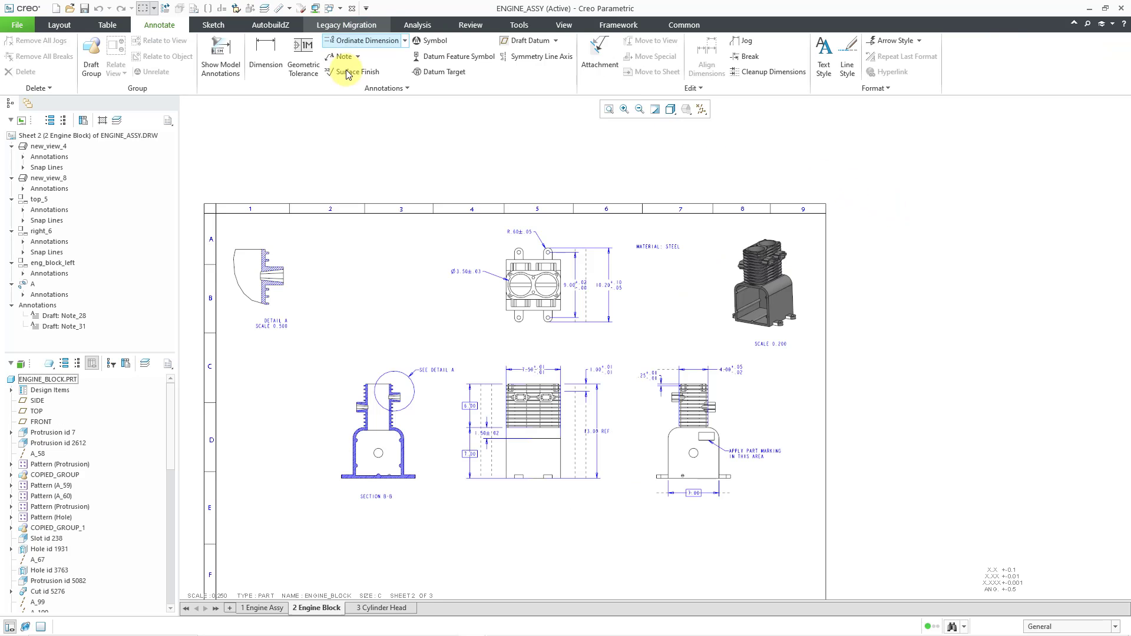
scroll(535, 558, up, 2)
scroll(537, 560, up, 4)
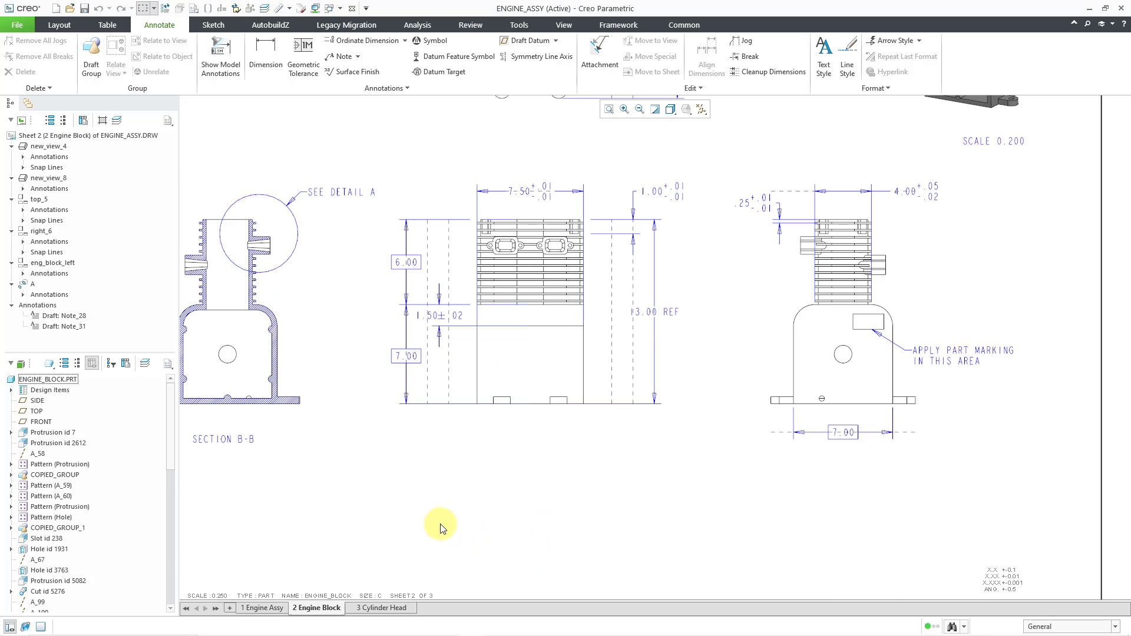
click(226, 70)
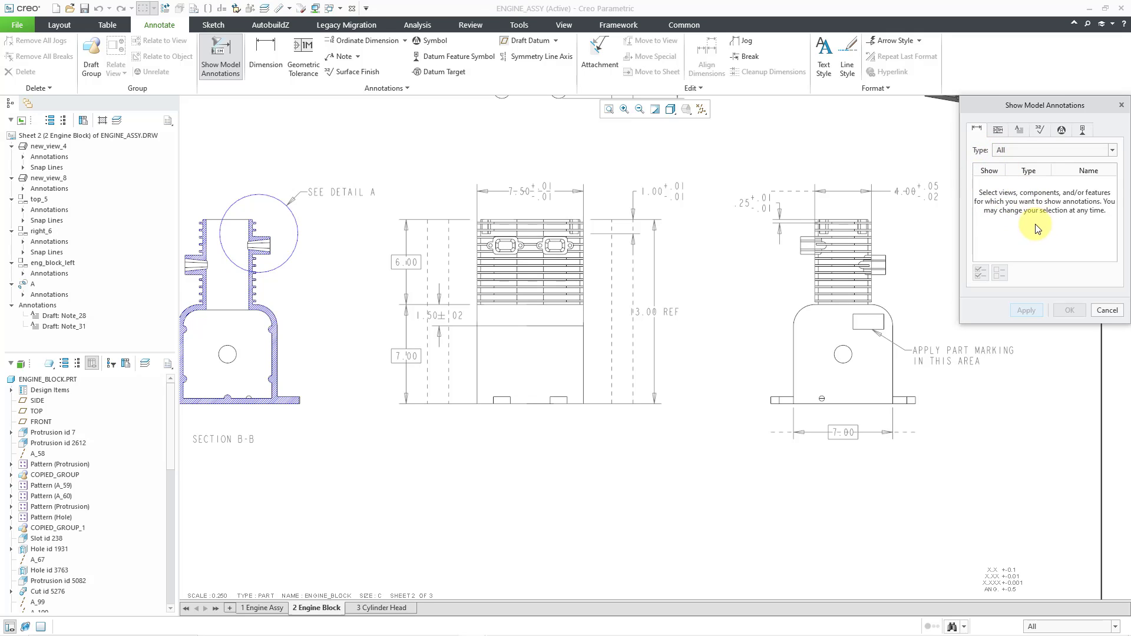
click(999, 131)
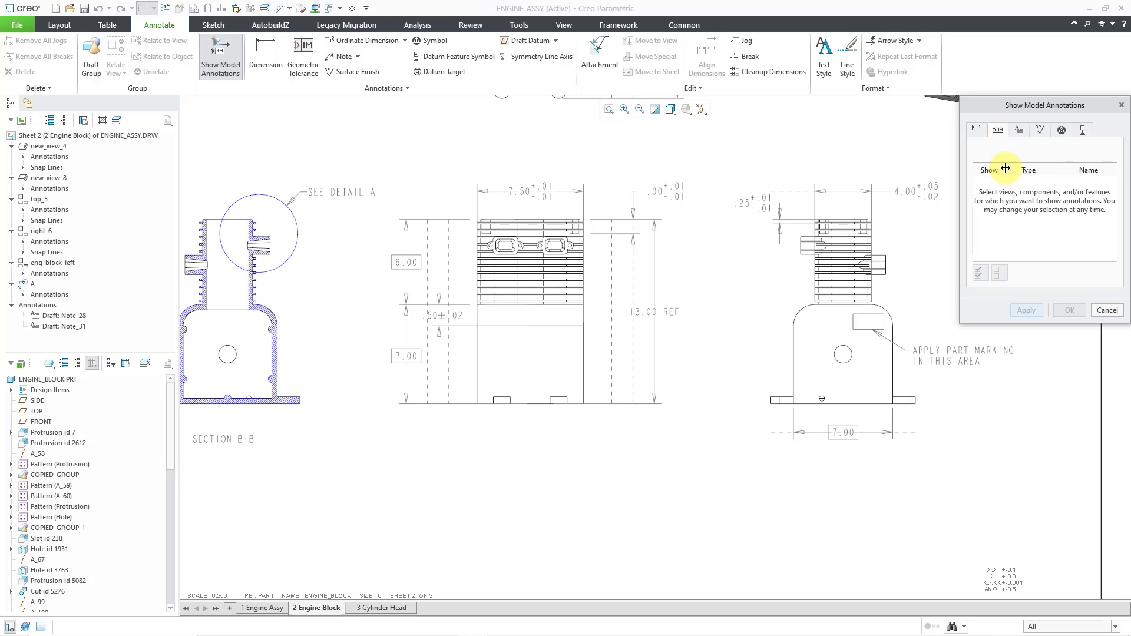
click(591, 393)
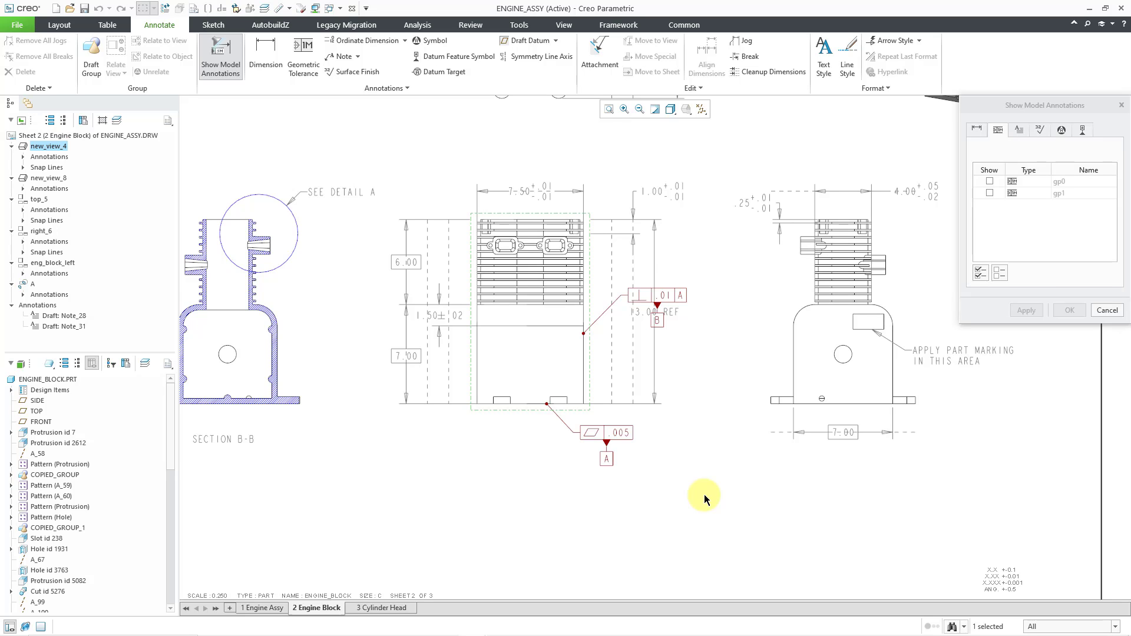
click(981, 276)
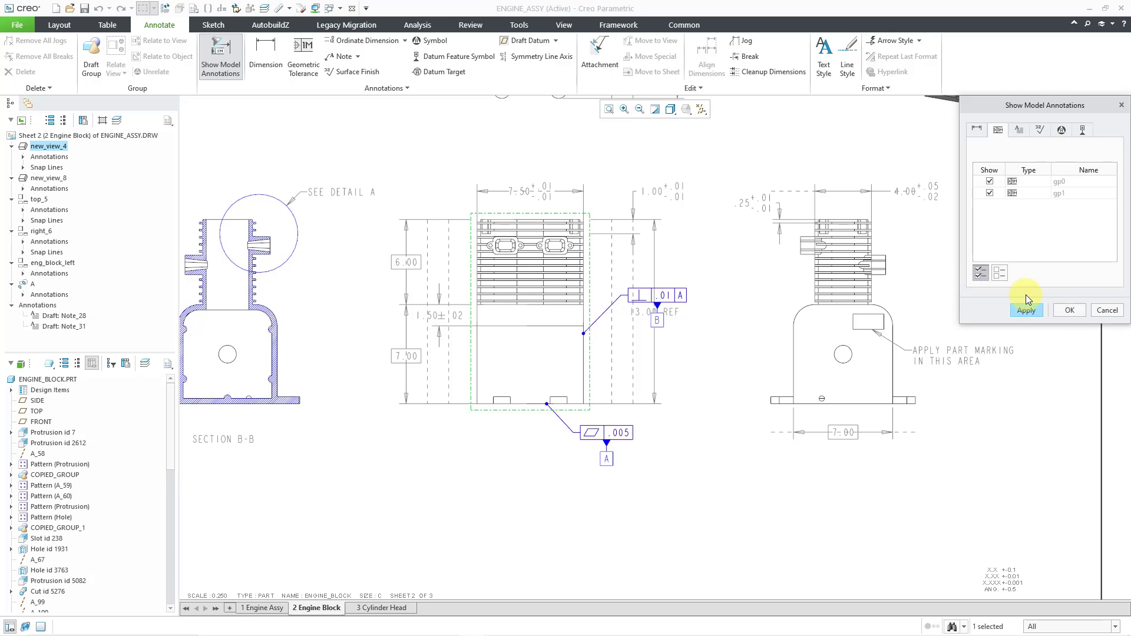
click(1069, 309)
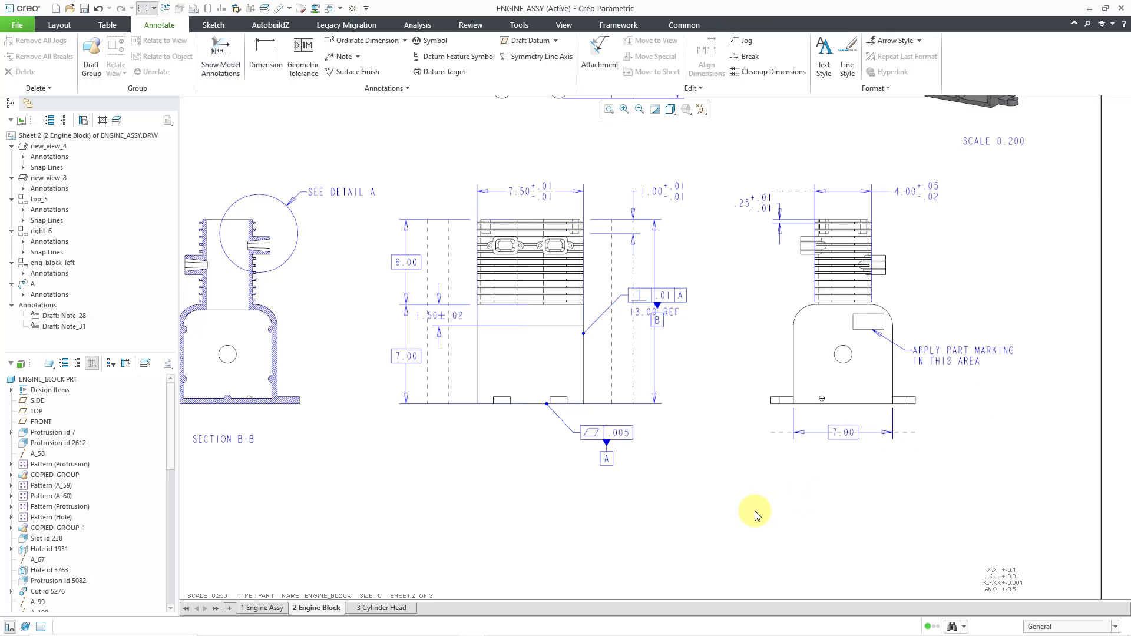
- Slide the .005 flatness leader left along the edge and move its frame below the view
scroll(670, 442, up, 2)
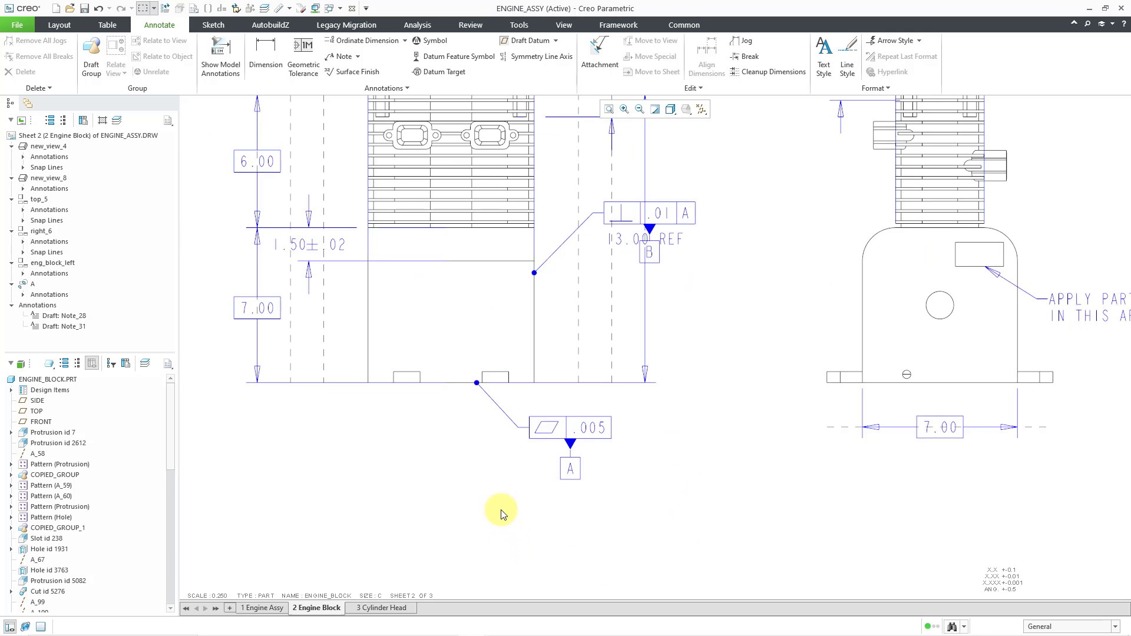
click(502, 415)
drag(477, 383, 429, 384)
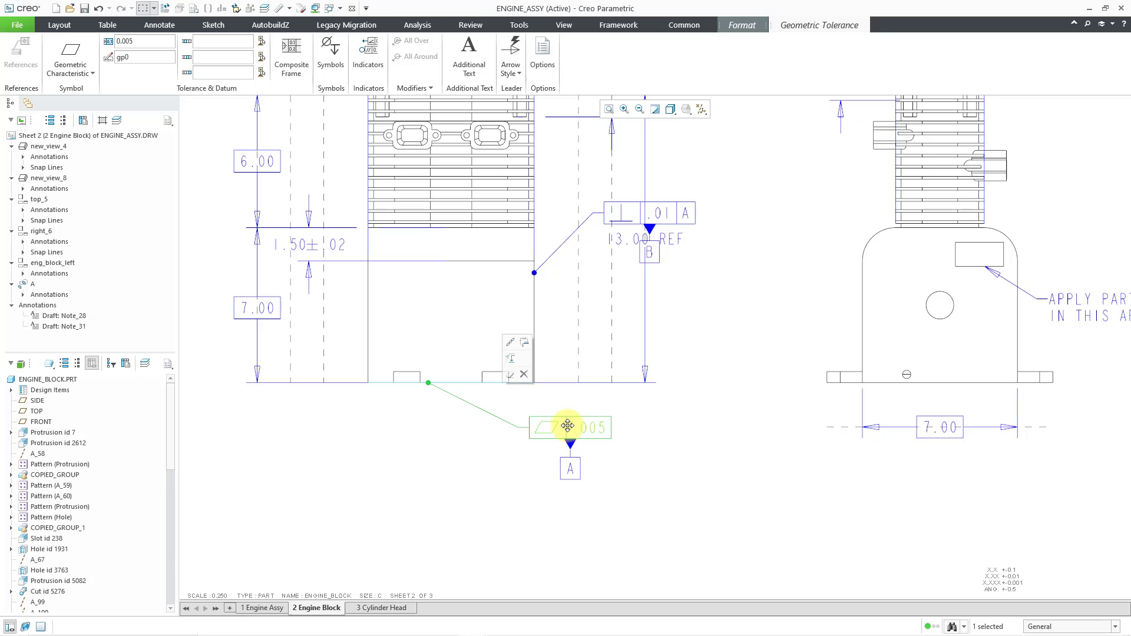
drag(567, 425, 504, 490)
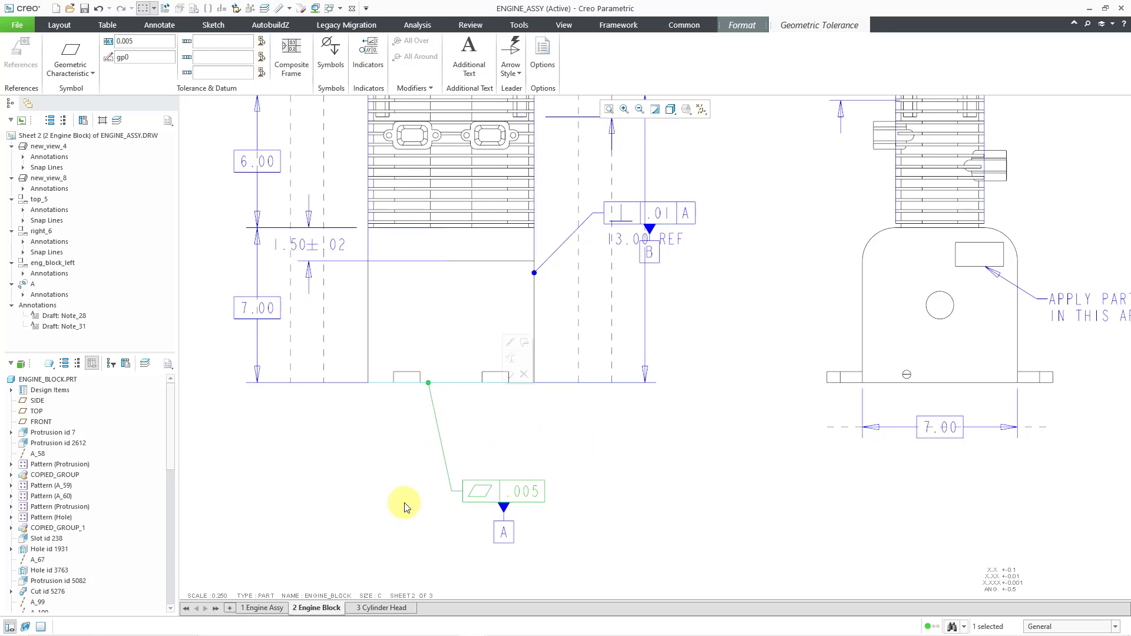
click(383, 504)
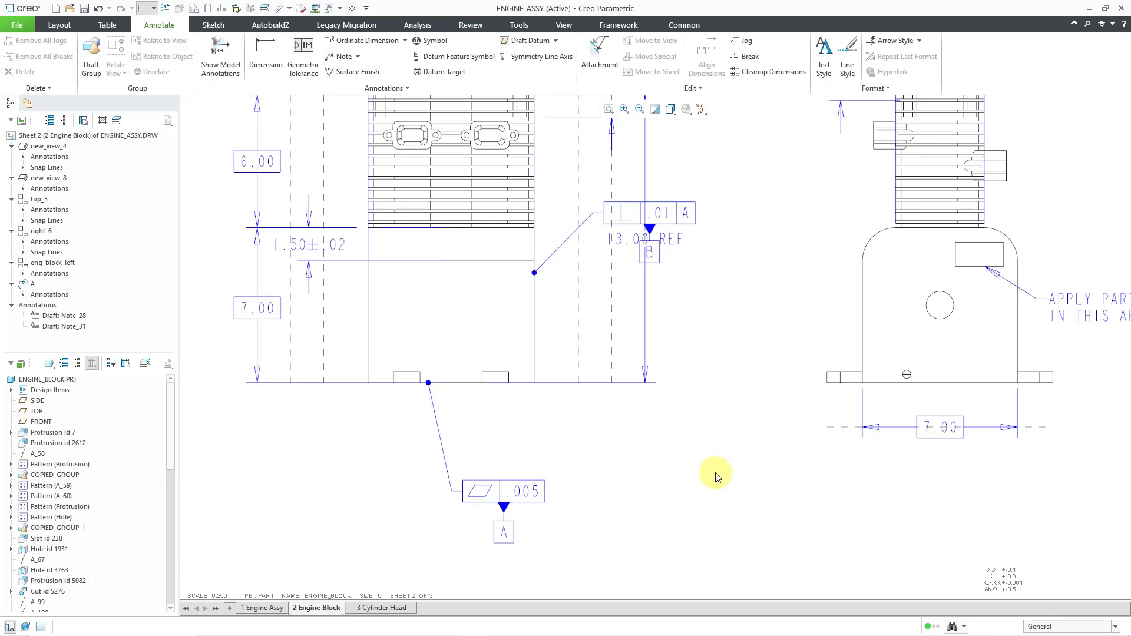
- Reattach the .01 A perpendicularity leader to the bottom edge and move its frame below the view
click(684, 214)
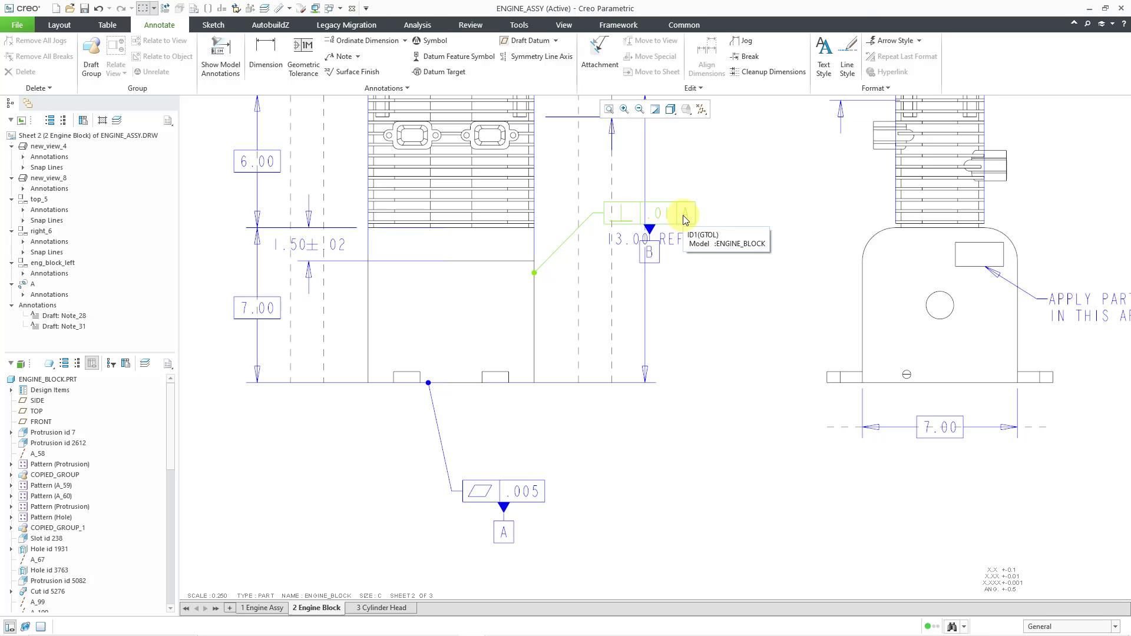
drag(535, 274, 534, 353)
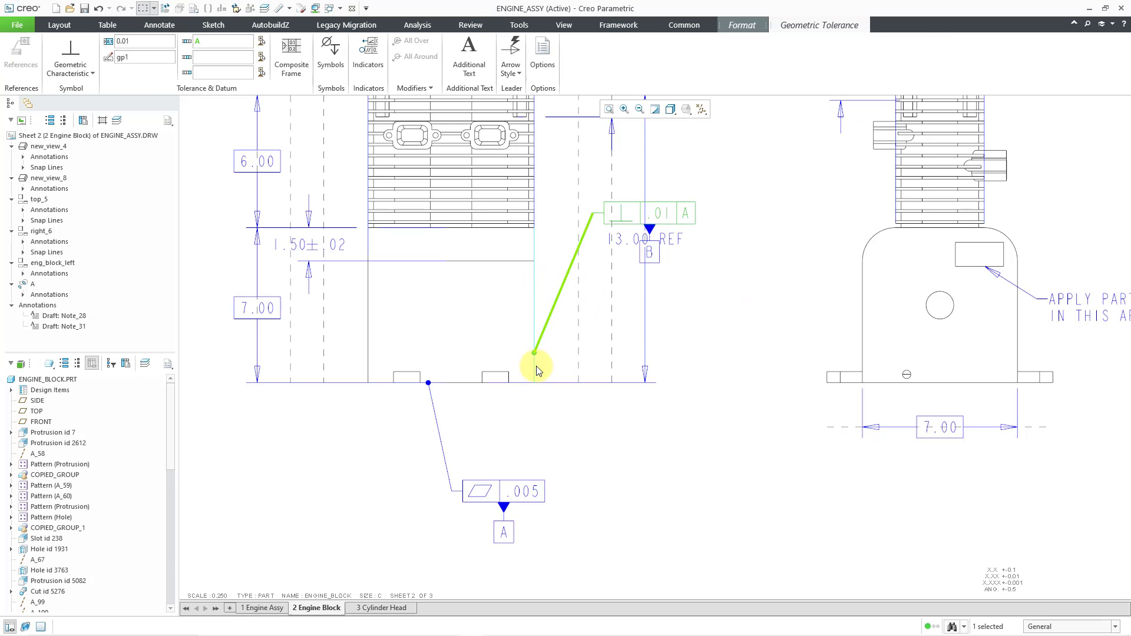
drag(651, 212, 621, 456)
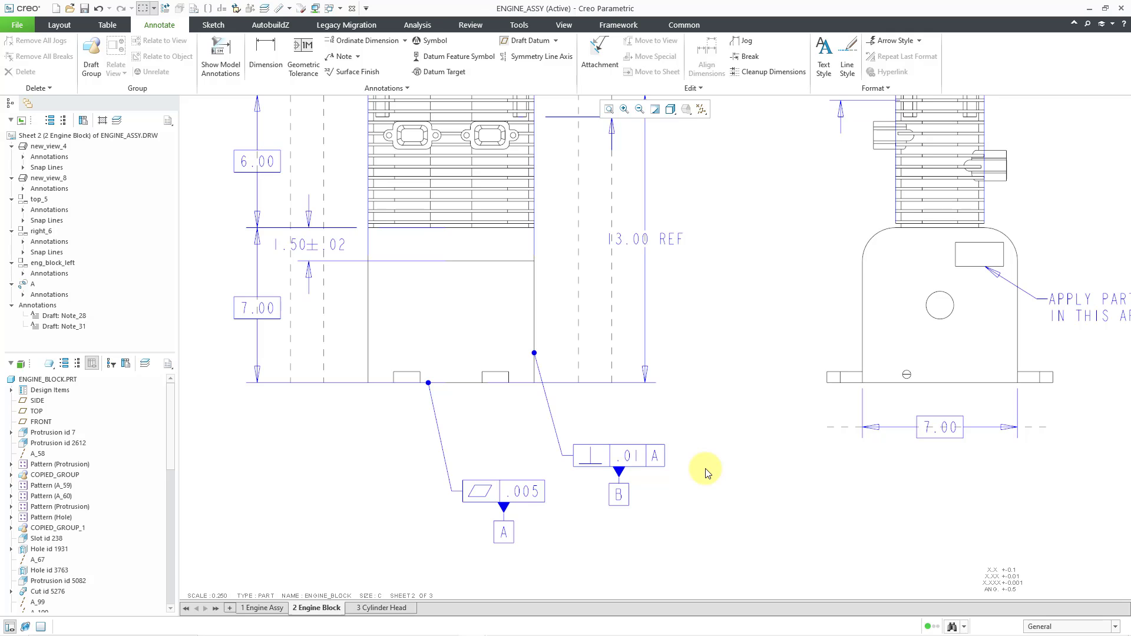
click(619, 497)
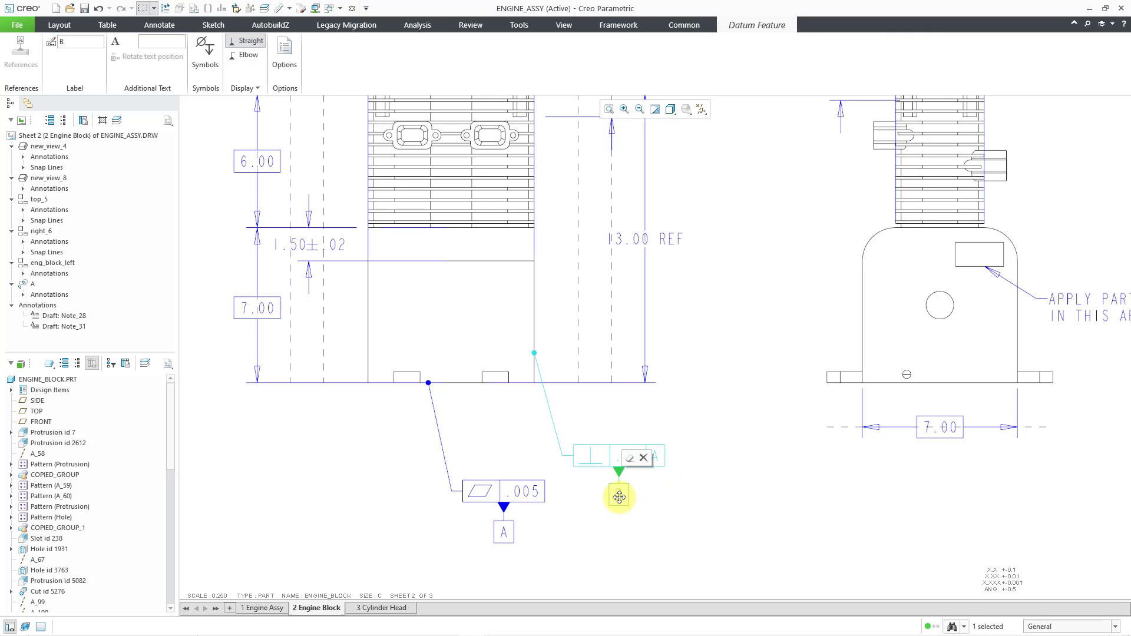
click(711, 503)
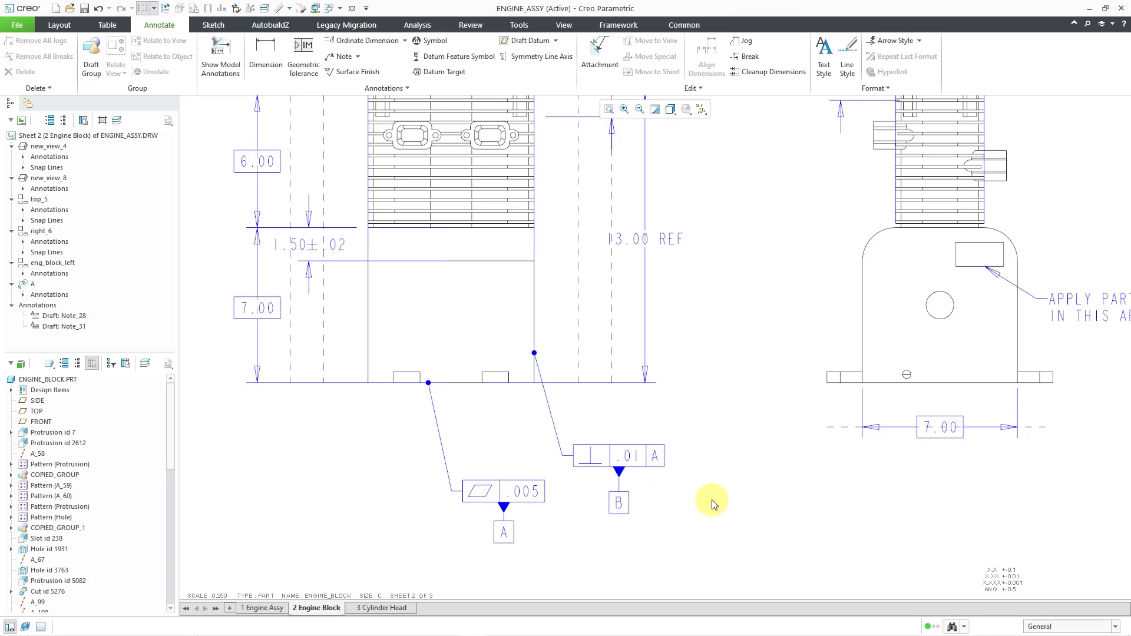